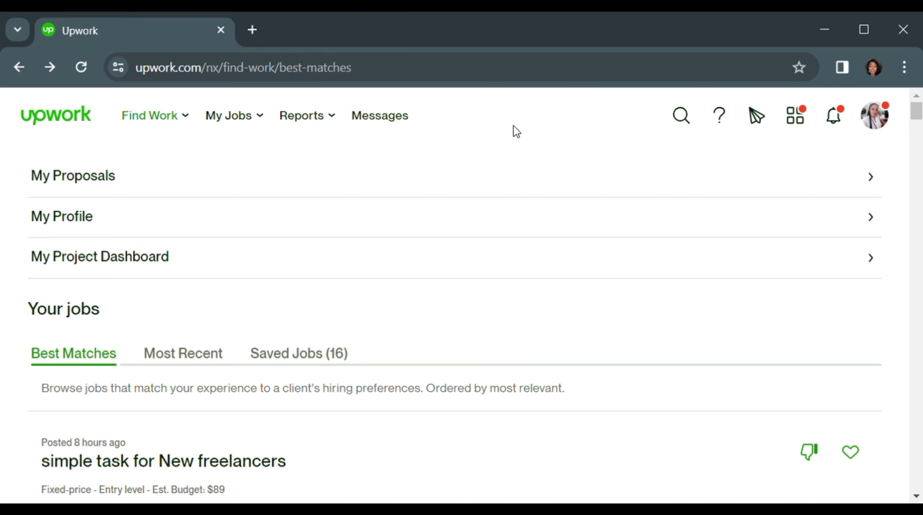
Open the settings page of the freelancer account from the Best Matches job feed.
{"action": "scroll", "coordinate": [362, 280], "scroll_direction": "down", "scroll_amount": 8}
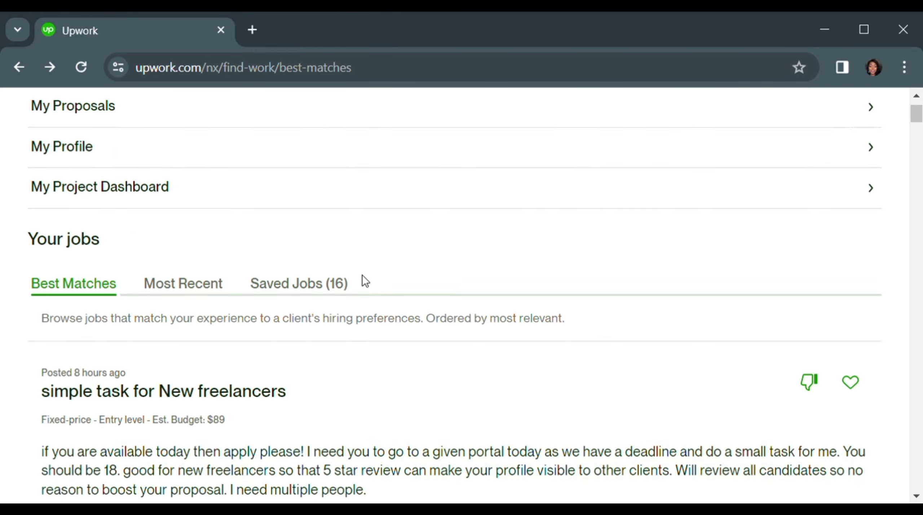
{"action": "scroll", "coordinate": [363, 274], "scroll_direction": "up", "scroll_amount": 8}
{"action": "scroll", "coordinate": [171, 352], "scroll_direction": "down", "scroll_amount": 4}
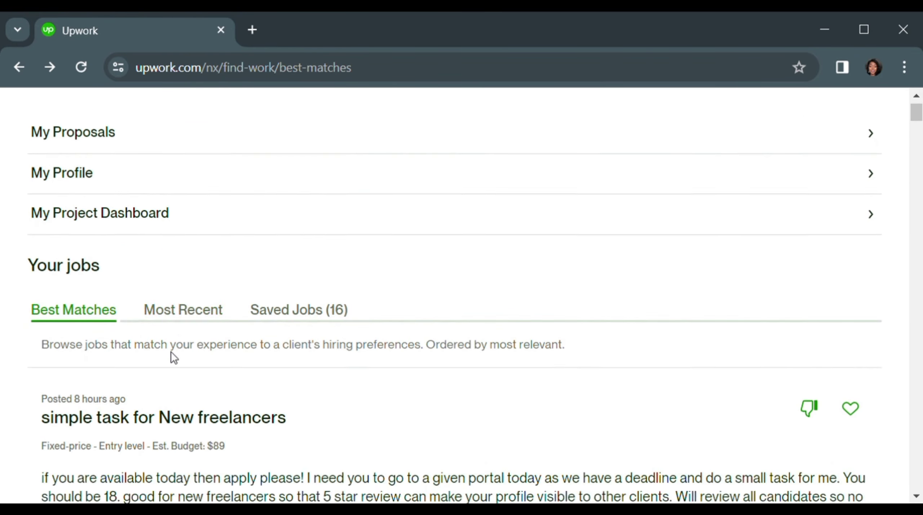
{"action": "scroll", "coordinate": [269, 275], "scroll_direction": "up", "scroll_amount": 4}
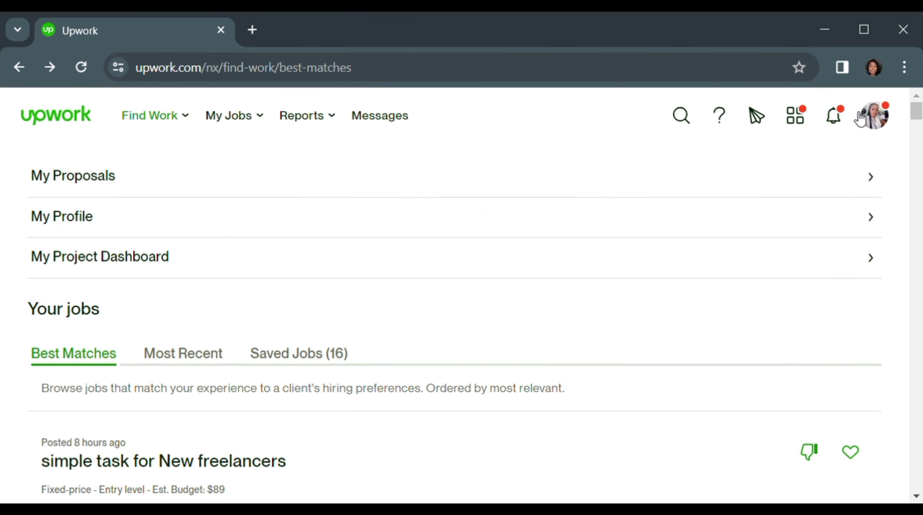
{"action": "left_click", "coordinate": [885, 124]}
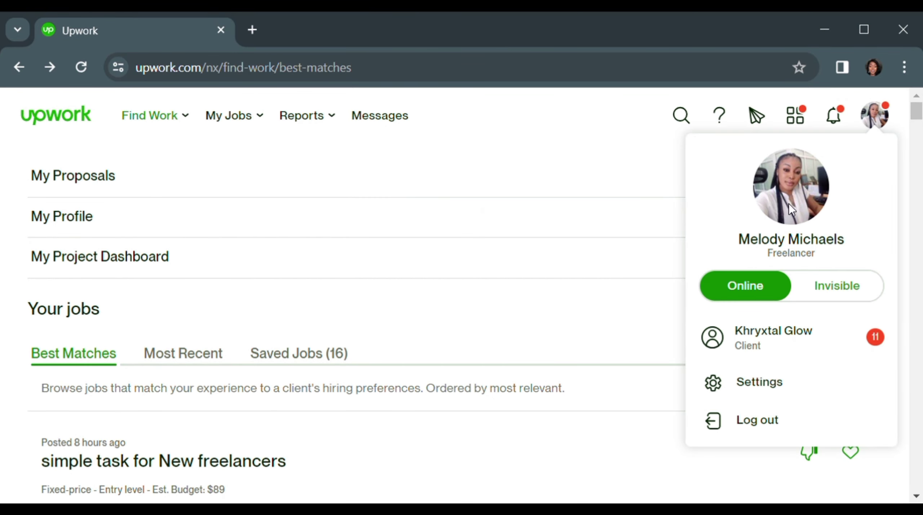
{"action": "scroll", "coordinate": [748, 311], "scroll_direction": "down", "scroll_amount": 4}
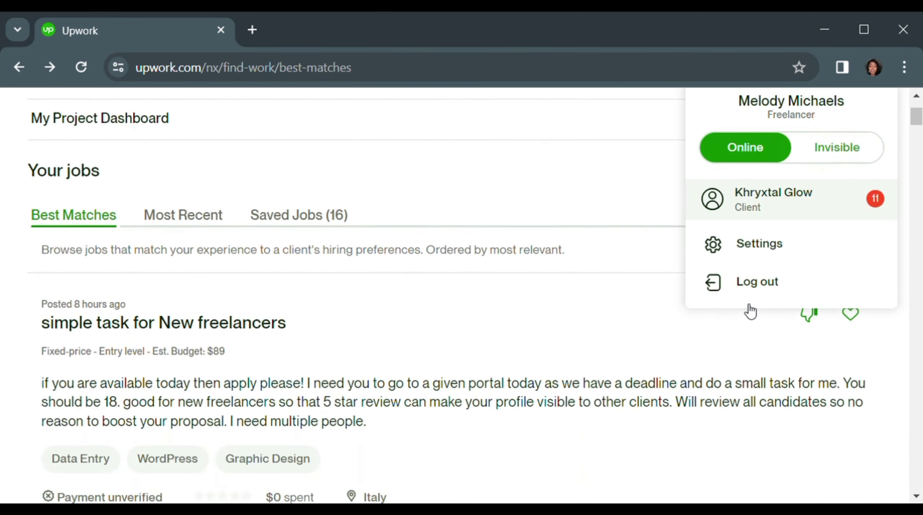
{"action": "left_click", "coordinate": [779, 241]}
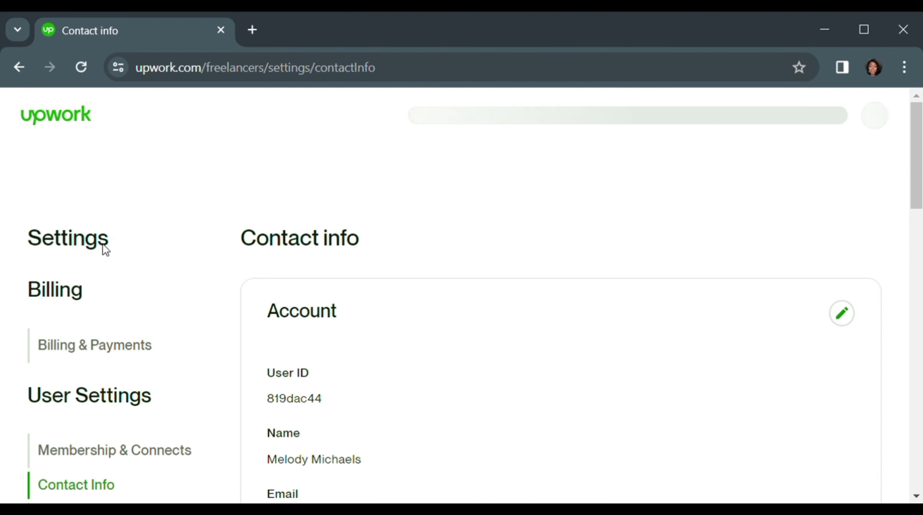
Examine the Contact info page and the sections listed under Billing and User Settings.
{"action": "scroll", "coordinate": [102, 247], "scroll_direction": "down", "scroll_amount": 3}
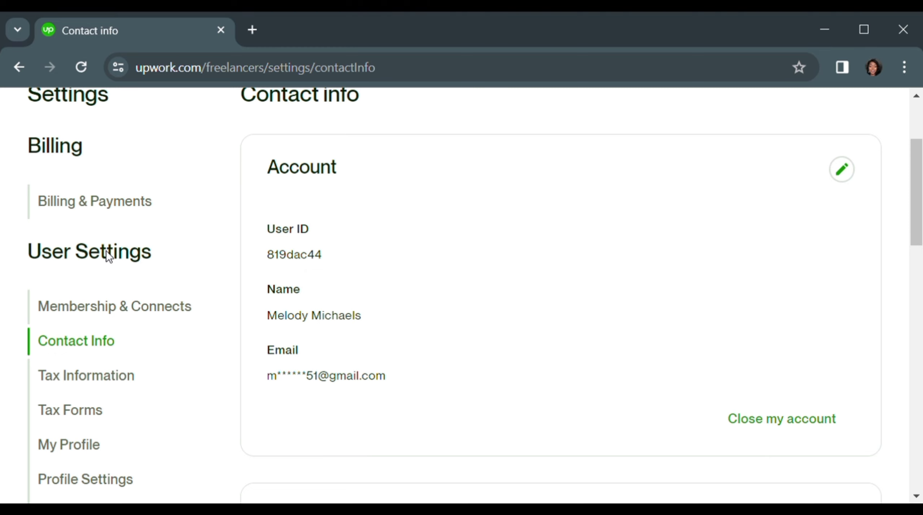
{"action": "scroll", "coordinate": [93, 232], "scroll_direction": "up", "scroll_amount": 3}
{"action": "scroll", "coordinate": [101, 231], "scroll_direction": "down", "scroll_amount": 3}
{"action": "scroll", "coordinate": [216, 288], "scroll_direction": "up", "scroll_amount": 3}
{"action": "scroll", "coordinate": [213, 306], "scroll_direction": "down", "scroll_amount": 3}
{"action": "scroll", "coordinate": [395, 205], "scroll_direction": "up", "scroll_amount": 4}
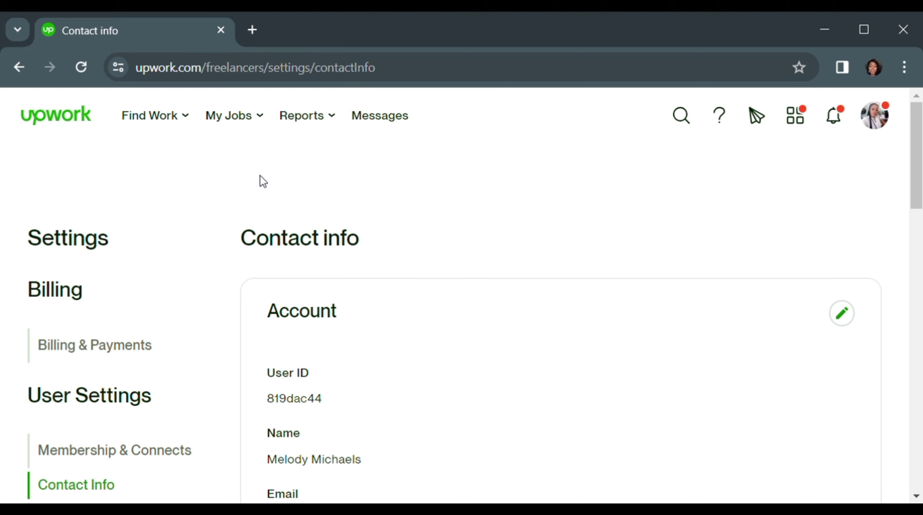
{"action": "scroll", "coordinate": [255, 190], "scroll_direction": "down", "scroll_amount": 3}
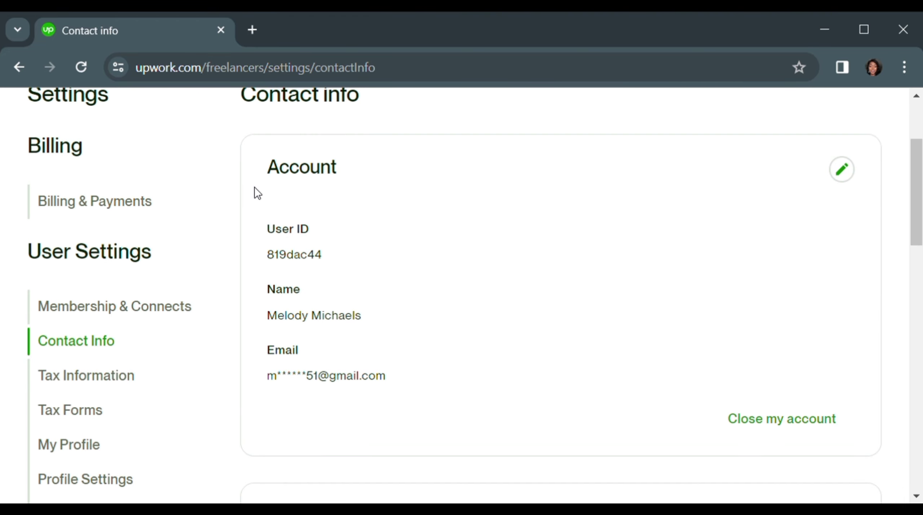
{"action": "scroll", "coordinate": [184, 277], "scroll_direction": "down", "scroll_amount": 3}
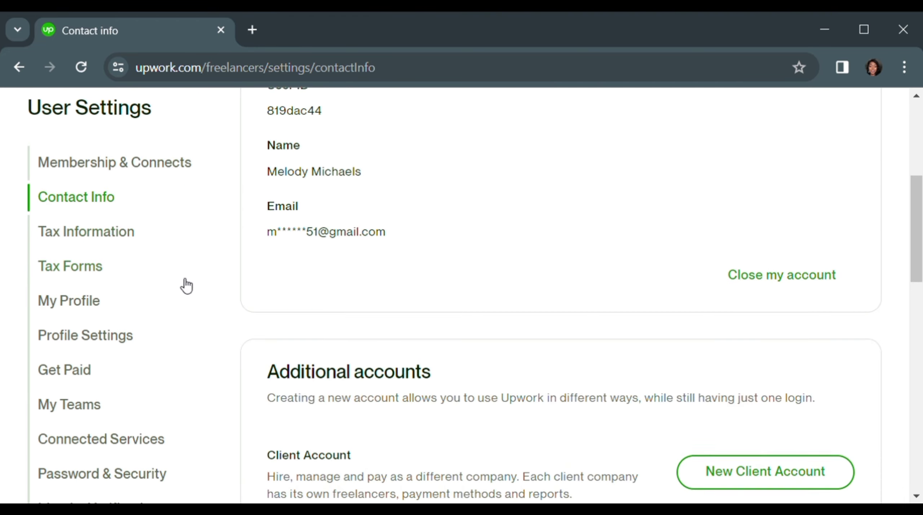
{"action": "scroll", "coordinate": [301, 231], "scroll_direction": "up", "scroll_amount": 3}
{"action": "scroll", "coordinate": [300, 230], "scroll_direction": "up", "scroll_amount": 3}
{"action": "scroll", "coordinate": [294, 233], "scroll_direction": "down", "scroll_amount": 6}
{"action": "scroll", "coordinate": [320, 262], "scroll_direction": "up", "scroll_amount": 6}
{"action": "scroll", "coordinate": [319, 239], "scroll_direction": "down", "scroll_amount": 4}
{"action": "scroll", "coordinate": [312, 245], "scroll_direction": "down", "scroll_amount": 5}
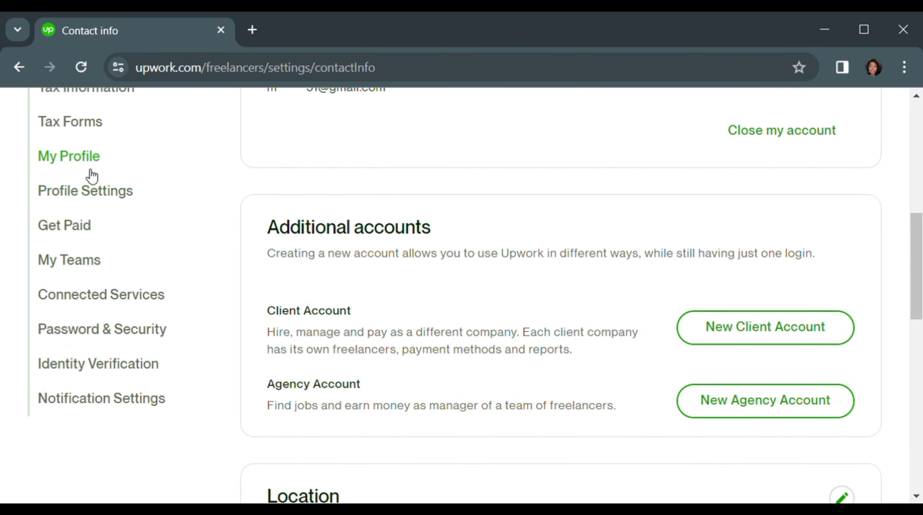
Open My Profile from the user settings and look through its title, hourly rate, overview, portfolio and skills.
{"action": "left_click", "coordinate": [92, 165]}
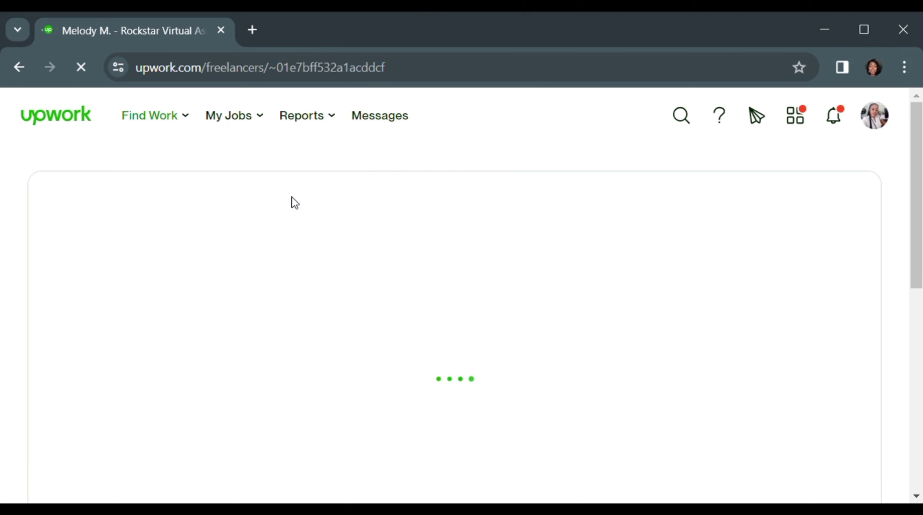
{"action": "scroll", "coordinate": [322, 230], "scroll_direction": "down", "scroll_amount": 5}
{"action": "scroll", "coordinate": [317, 230], "scroll_direction": "down", "scroll_amount": 3}
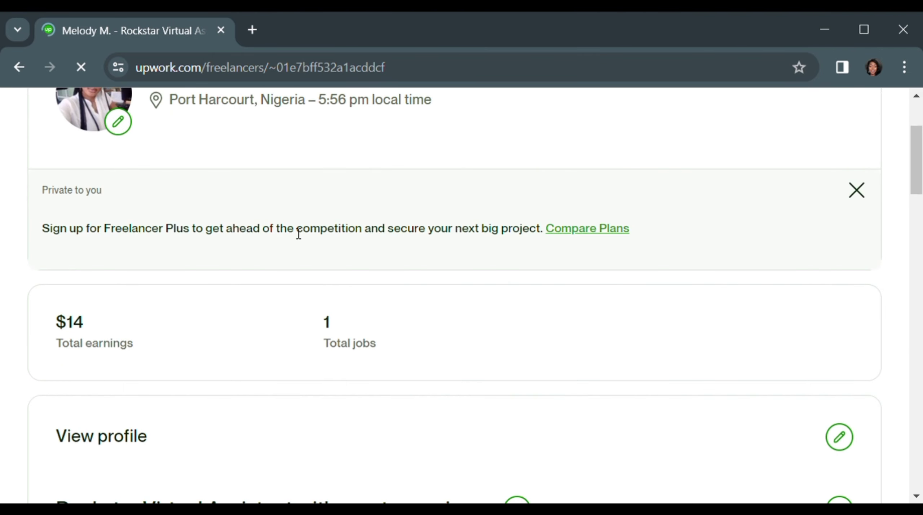
{"action": "scroll", "coordinate": [292, 237], "scroll_direction": "down", "scroll_amount": 8}
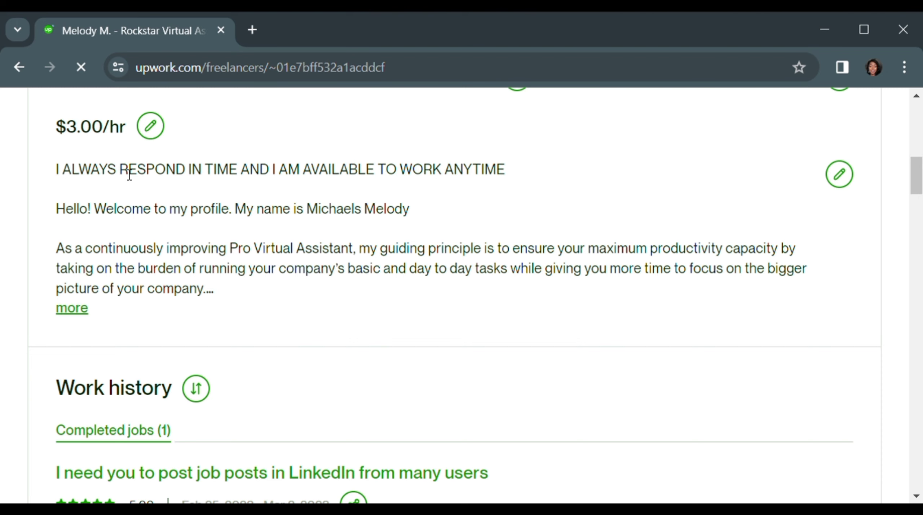
{"action": "scroll", "coordinate": [266, 210], "scroll_direction": "up", "scroll_amount": 6}
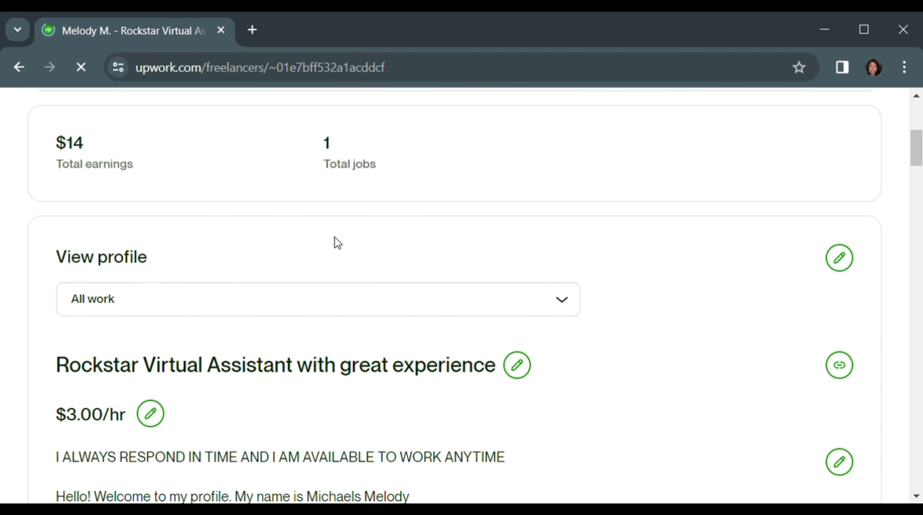
{"action": "scroll", "coordinate": [425, 225], "scroll_direction": "down", "scroll_amount": 15}
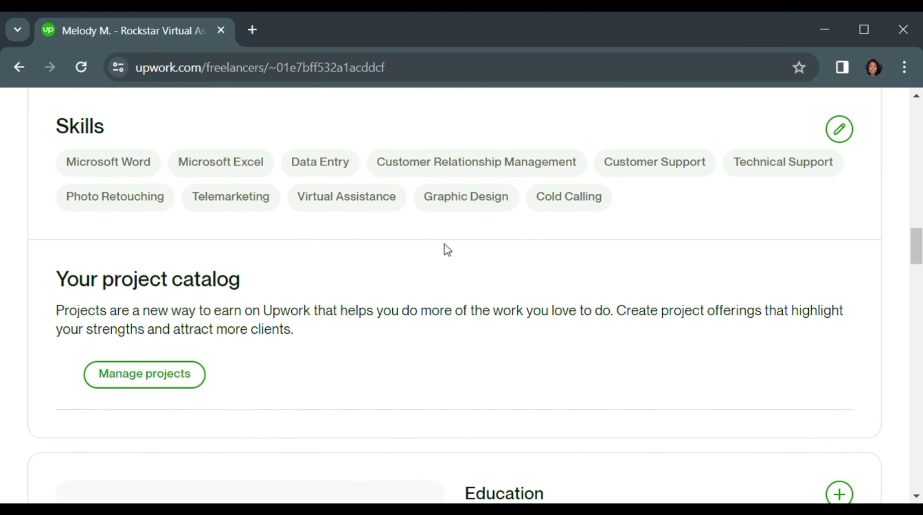
{"action": "scroll", "coordinate": [444, 243], "scroll_direction": "up", "scroll_amount": 6}
{"action": "scroll", "coordinate": [447, 240], "scroll_direction": "up", "scroll_amount": 3}
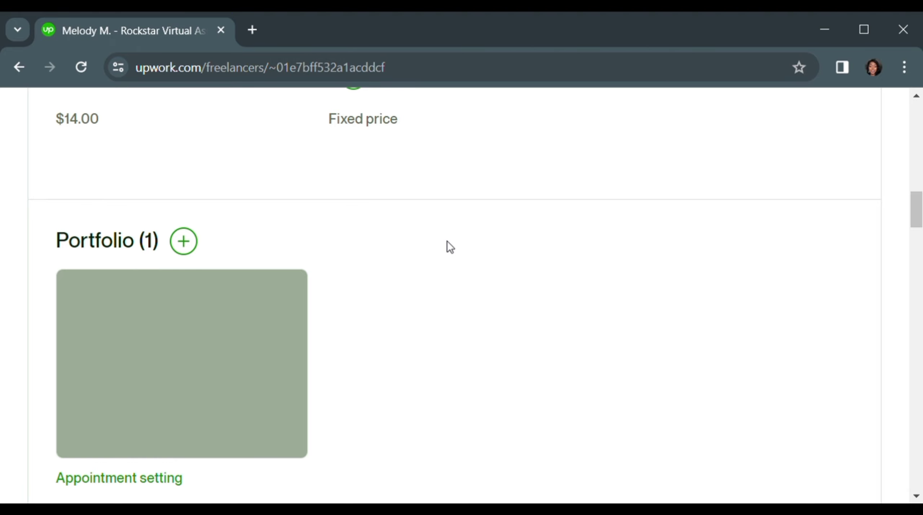
{"action": "scroll", "coordinate": [447, 241], "scroll_direction": "up", "scroll_amount": 10}
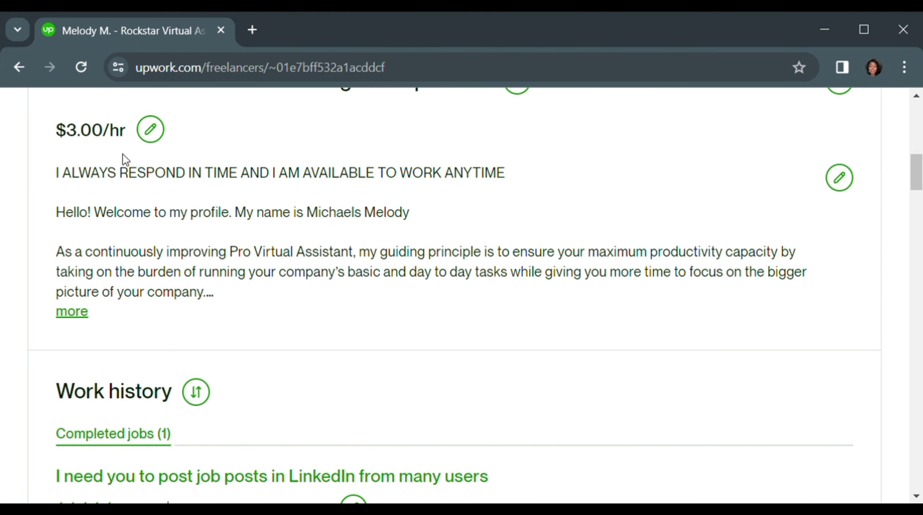
Review the profile's overview text, completed jobs in the work history, and the portfolio.
{"action": "scroll", "coordinate": [71, 153], "scroll_direction": "down", "scroll_amount": 3}
{"action": "scroll", "coordinate": [72, 153], "scroll_direction": "up", "scroll_amount": 3}
{"action": "scroll", "coordinate": [54, 128], "scroll_direction": "up", "scroll_amount": 10}
{"action": "scroll", "coordinate": [80, 116], "scroll_direction": "down", "scroll_amount": 10}
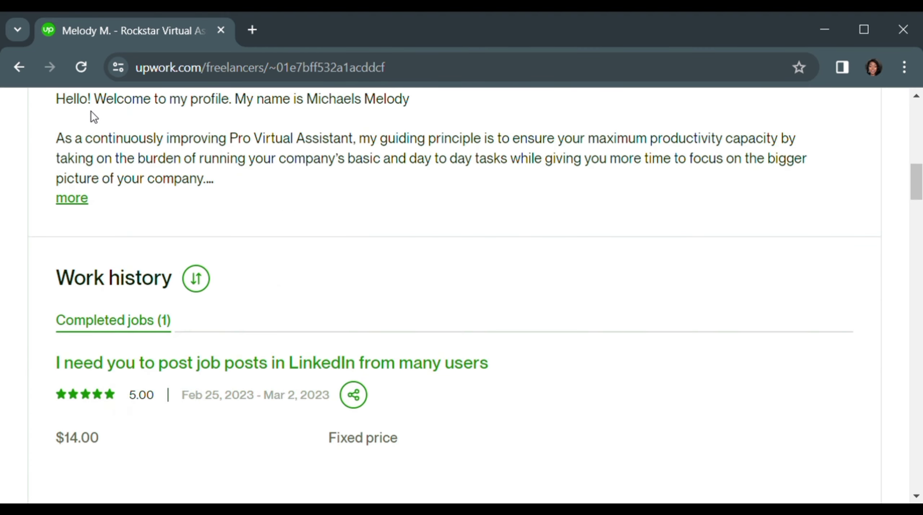
{"action": "scroll", "coordinate": [130, 129], "scroll_direction": "down", "scroll_amount": 10}
{"action": "scroll", "coordinate": [134, 126], "scroll_direction": "up", "scroll_amount": 2}
{"action": "scroll", "coordinate": [151, 144], "scroll_direction": "down", "scroll_amount": 6}
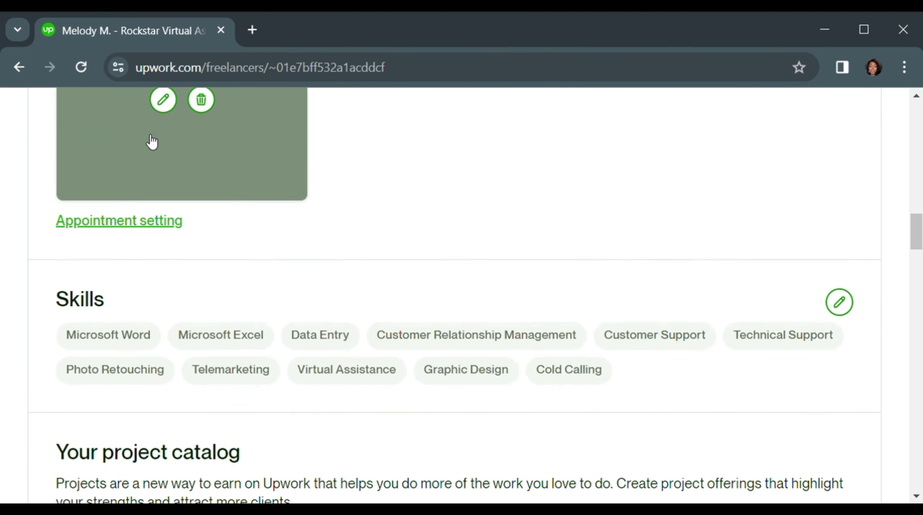
Examine the profile's listed skills, view the description of Telemarketing, and check the portfolio section again.
{"action": "left_click", "coordinate": [99, 197]}
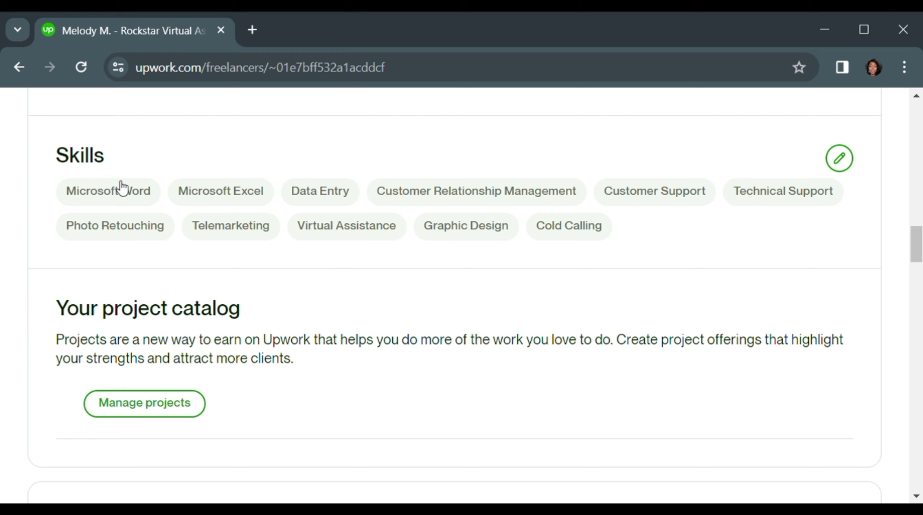
{"action": "left_click", "coordinate": [119, 196]}
{"action": "mouse_move", "coordinate": [475, 231]}
{"action": "mouse_move", "coordinate": [690, 200]}
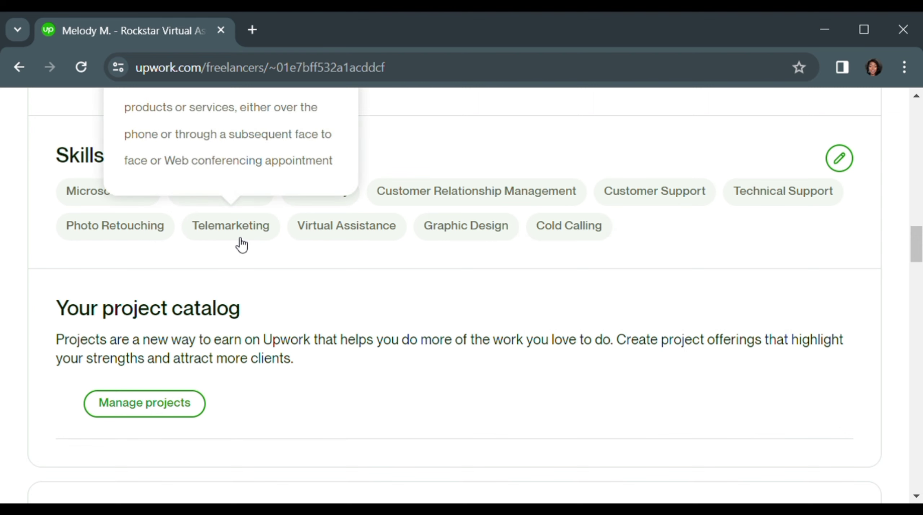
{"action": "mouse_move", "coordinate": [234, 235]}
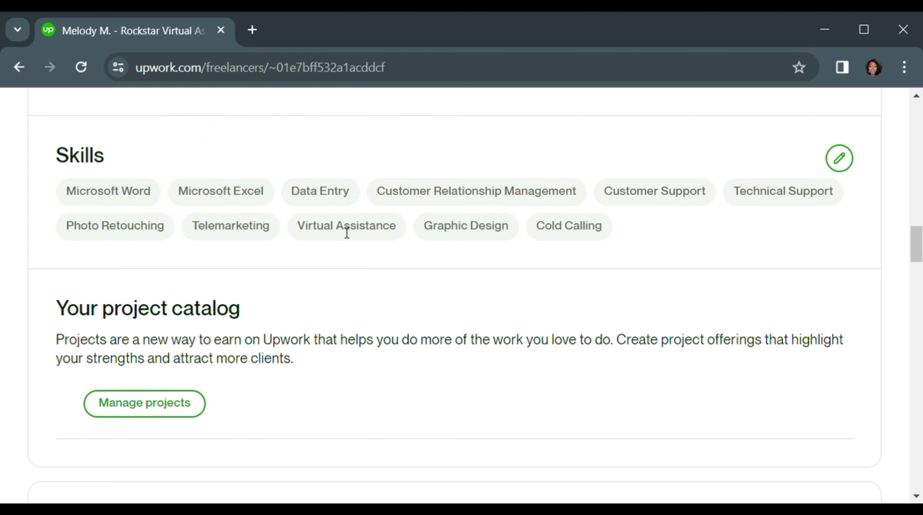
{"action": "scroll", "coordinate": [227, 255], "scroll_direction": "up", "scroll_amount": 3}
{"action": "scroll", "coordinate": [228, 258], "scroll_direction": "up", "scroll_amount": 7}
{"action": "scroll", "coordinate": [423, 301], "scroll_direction": "down", "scroll_amount": 4}
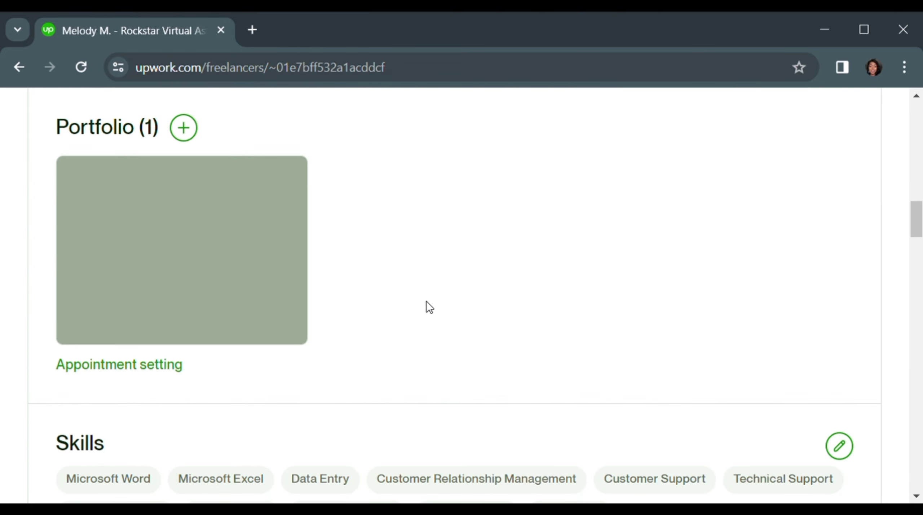
{"action": "scroll", "coordinate": [429, 301], "scroll_direction": "down", "scroll_amount": 8}
Return from the freelancer profile to the account settings page.
{"action": "scroll", "coordinate": [432, 289], "scroll_direction": "up", "scroll_amount": 20}
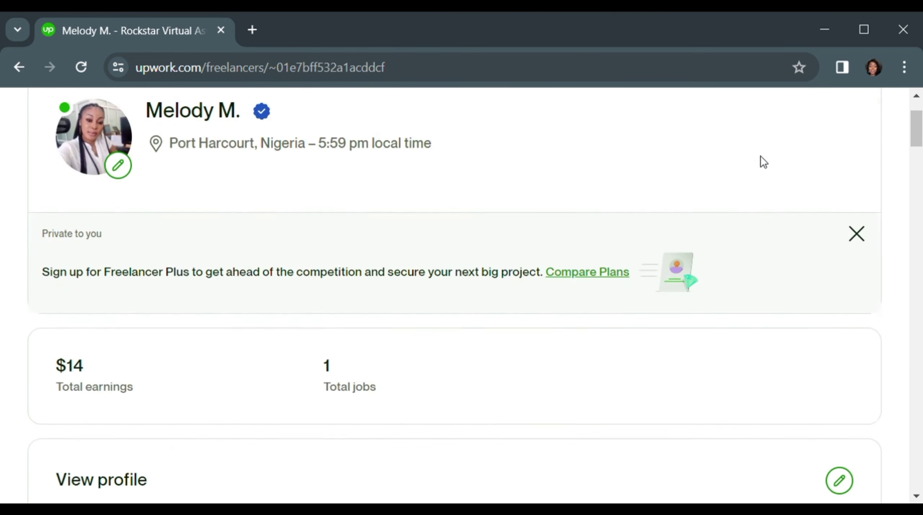
{"action": "scroll", "coordinate": [760, 158], "scroll_direction": "up", "scroll_amount": 7}
{"action": "left_click", "coordinate": [880, 121]}
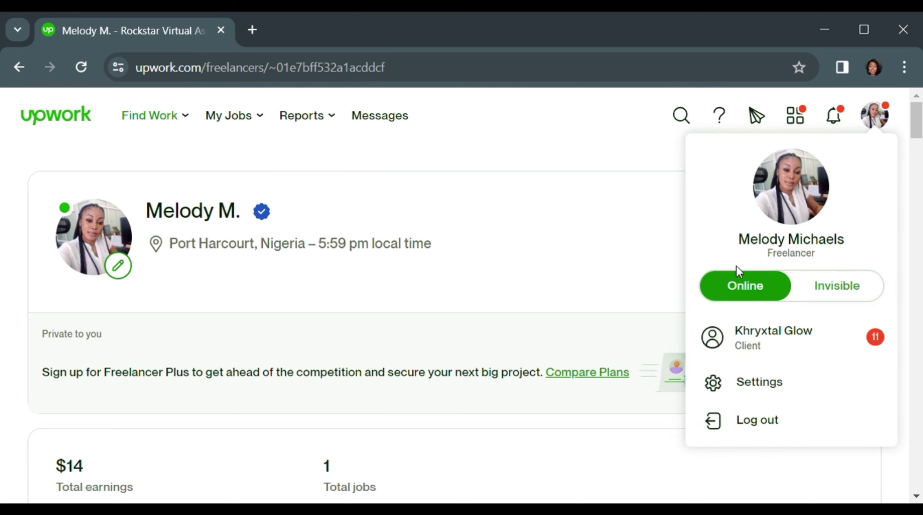
{"action": "left_click", "coordinate": [102, 233]}
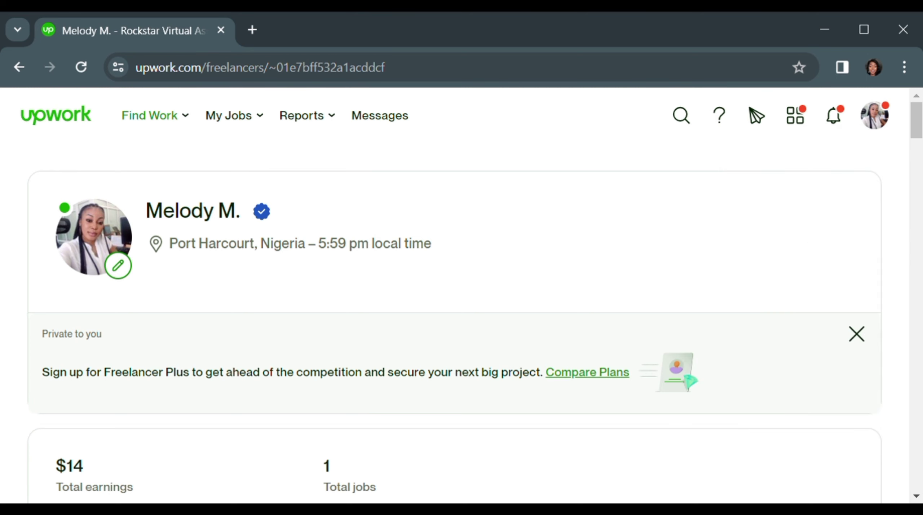
{"action": "left_click", "coordinate": [878, 123]}
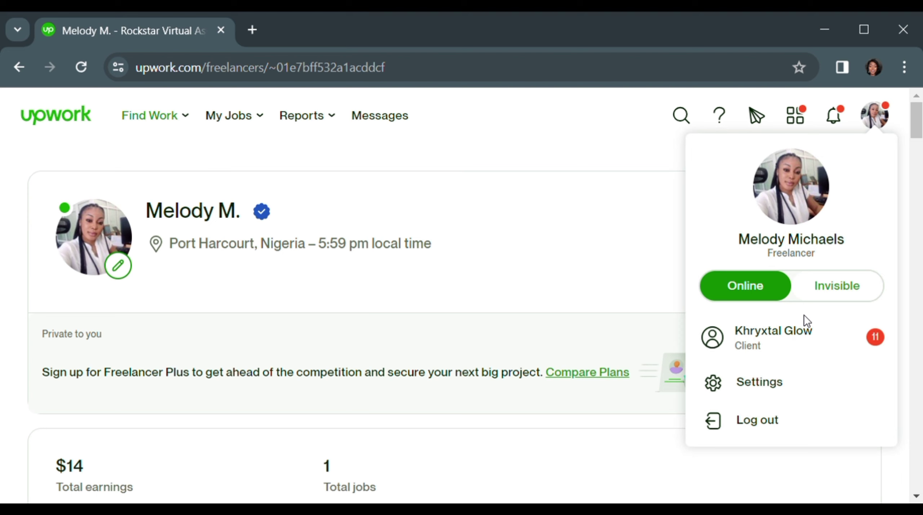
{"action": "left_click", "coordinate": [813, 385]}
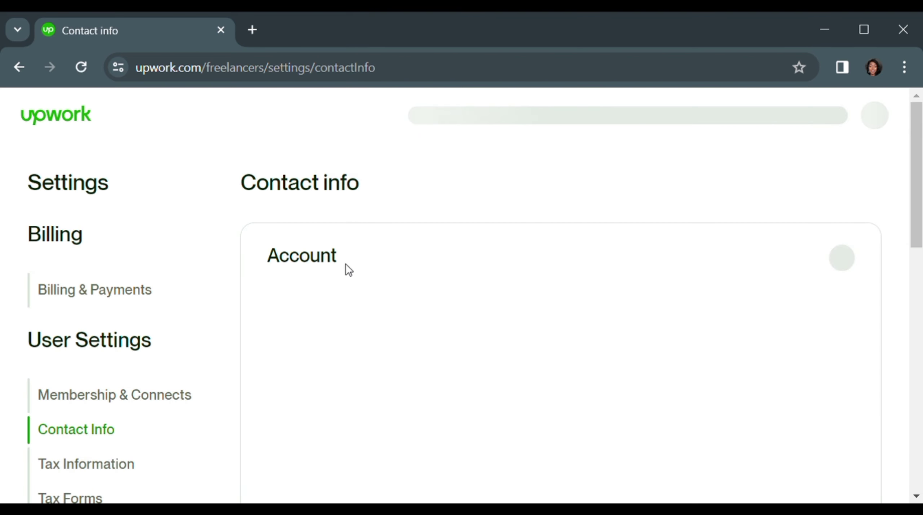
Look through the user settings sections and open Membership & Connects.
{"action": "scroll", "coordinate": [202, 325], "scroll_direction": "down", "scroll_amount": 5}
{"action": "scroll", "coordinate": [185, 344], "scroll_direction": "up", "scroll_amount": 3}
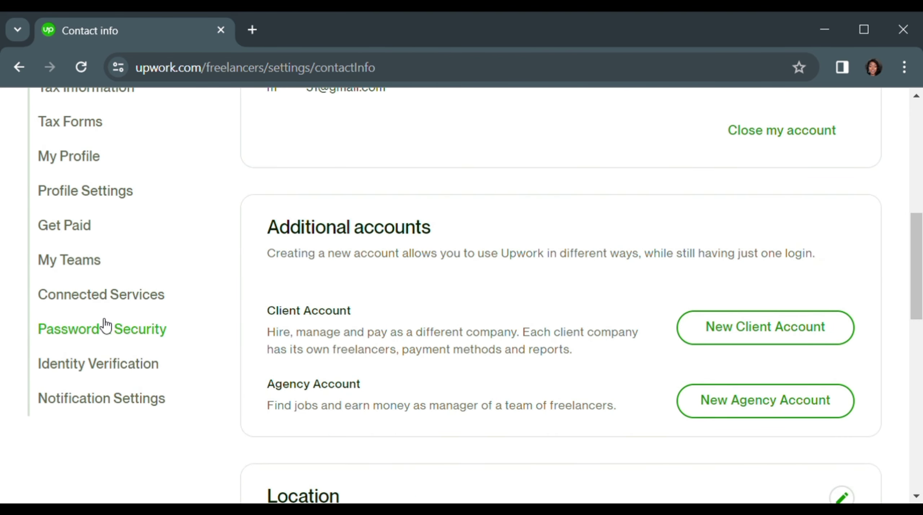
{"action": "scroll", "coordinate": [83, 335], "scroll_direction": "up", "scroll_amount": 3}
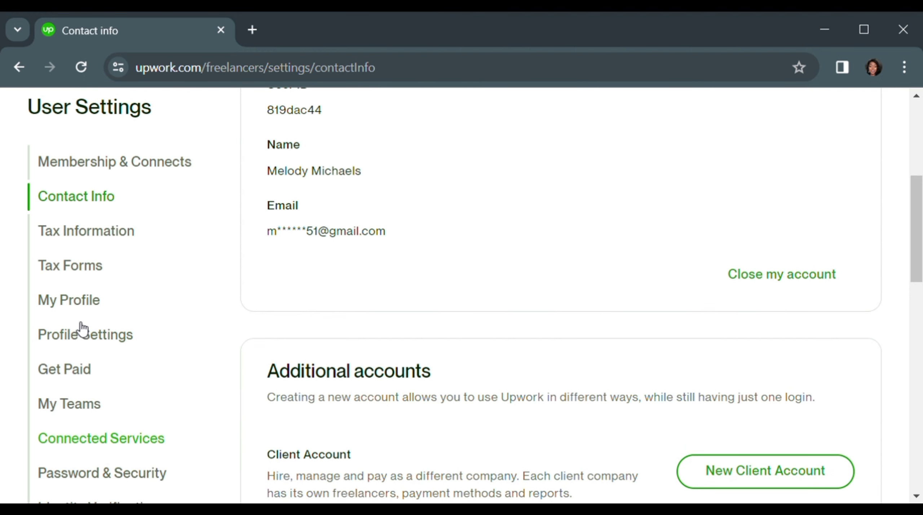
{"action": "left_click", "coordinate": [119, 174]}
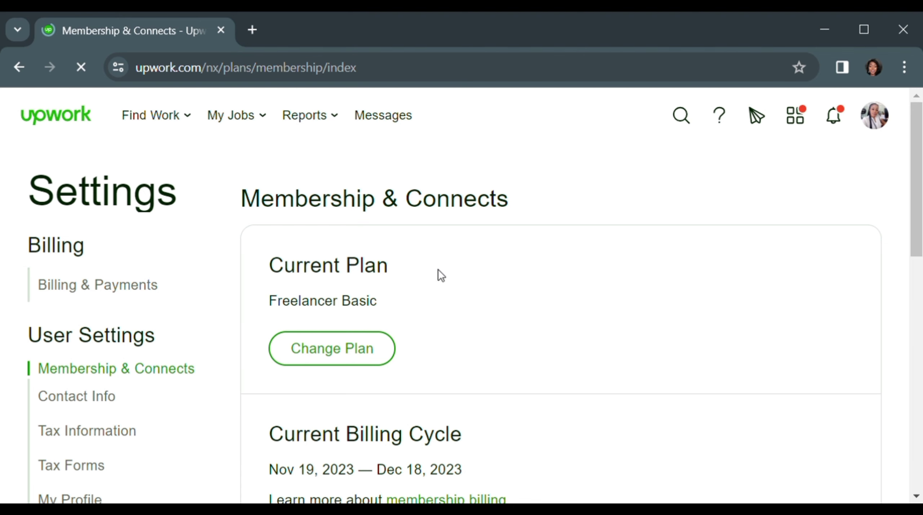
Review the current plan, current billing cycle and Connects balance on the Membership & Connects page.
{"action": "scroll", "coordinate": [438, 274], "scroll_direction": "down", "scroll_amount": 4}
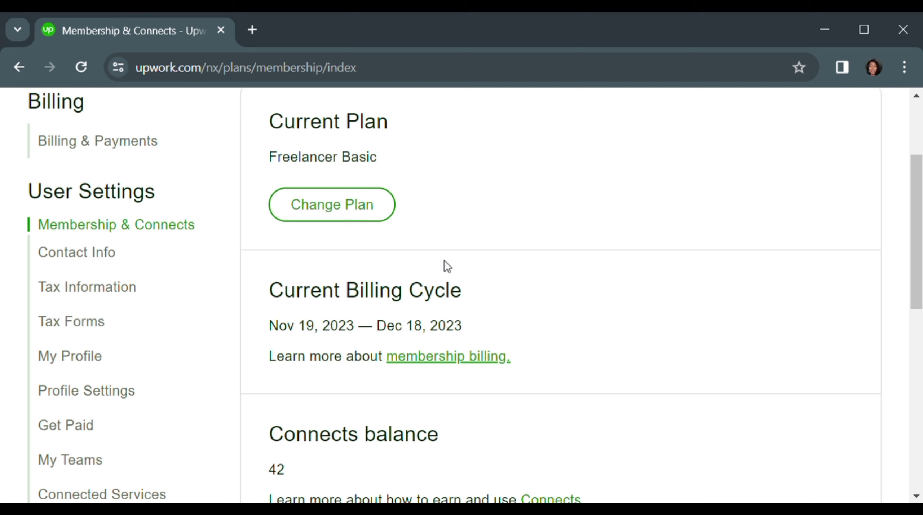
{"action": "scroll", "coordinate": [433, 355], "scroll_direction": "down", "scroll_amount": 5}
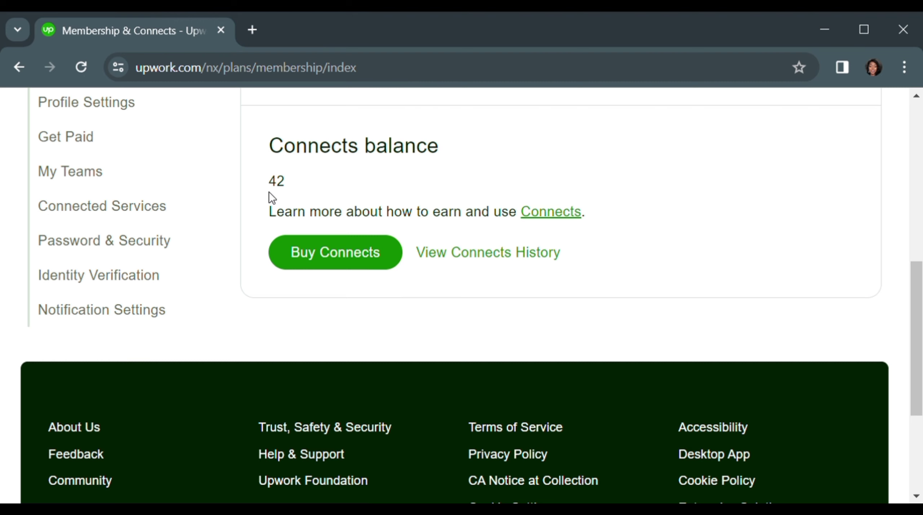
{"action": "scroll", "coordinate": [395, 212], "scroll_direction": "up", "scroll_amount": 10}
{"action": "scroll", "coordinate": [421, 225], "scroll_direction": "up", "scroll_amount": 1}
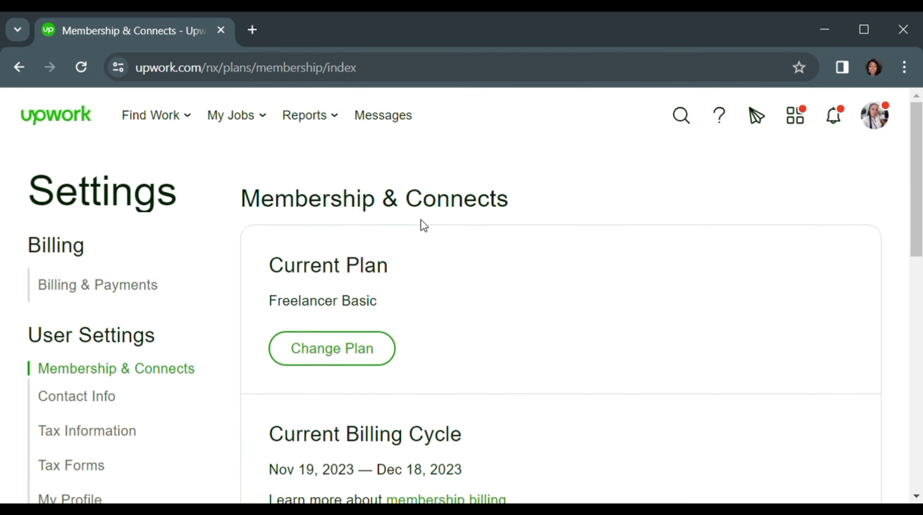
Open the Find Work page and look through the Best Matches job feed.
{"action": "mouse_move", "coordinate": [147, 130]}
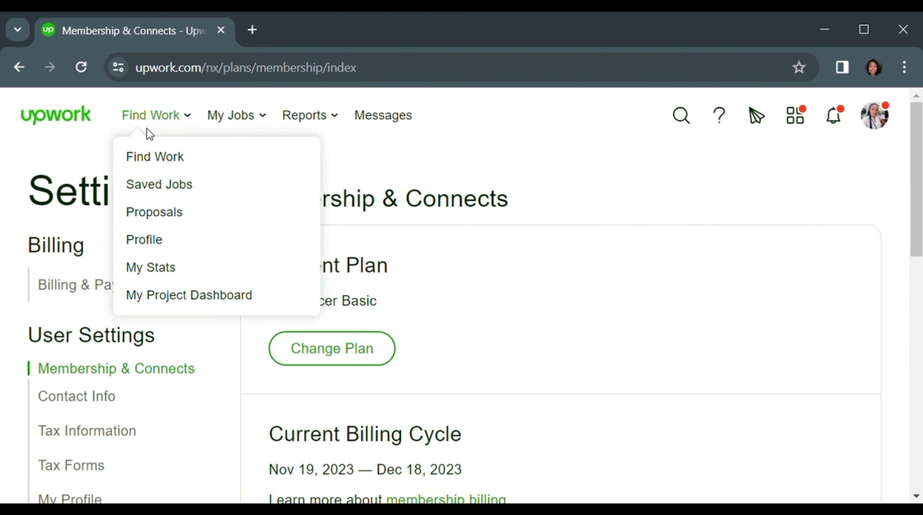
{"action": "left_click", "coordinate": [155, 160]}
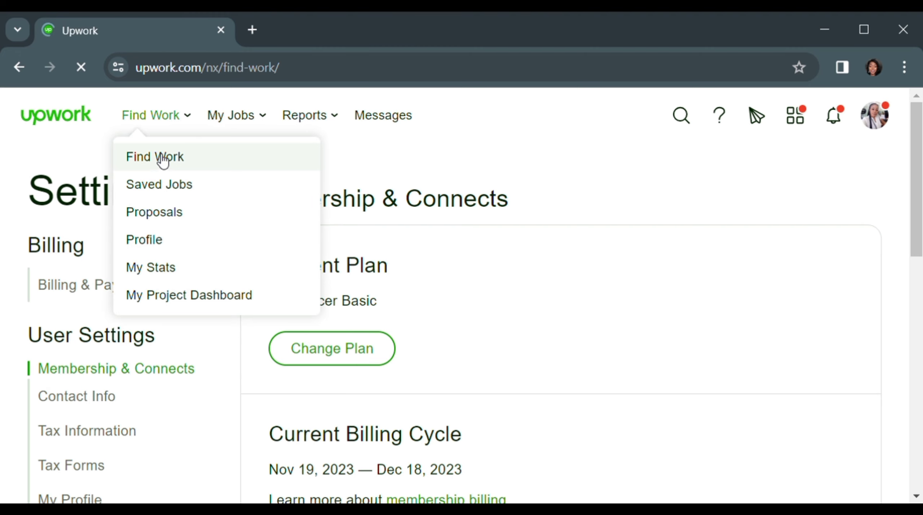
{"action": "scroll", "coordinate": [173, 180], "scroll_direction": "down", "scroll_amount": 5}
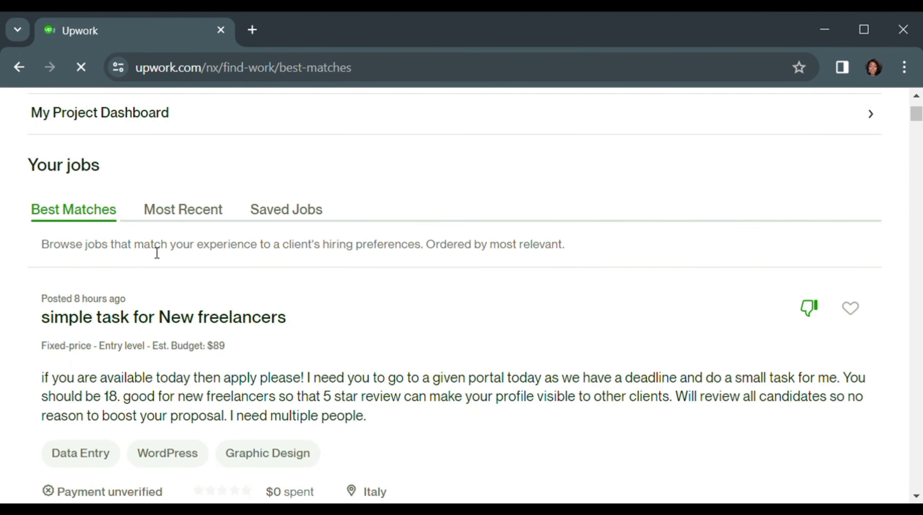
{"action": "scroll", "coordinate": [144, 259], "scroll_direction": "down", "scroll_amount": 4}
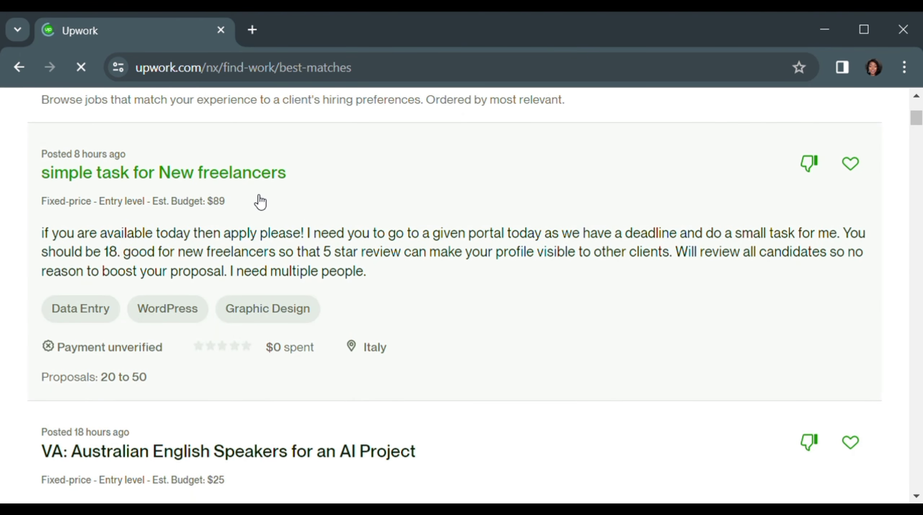
Open the job post "simple task for New freelancers", review its Connects cost, description and budget, and return to the job feed.
{"action": "left_click", "coordinate": [142, 175]}
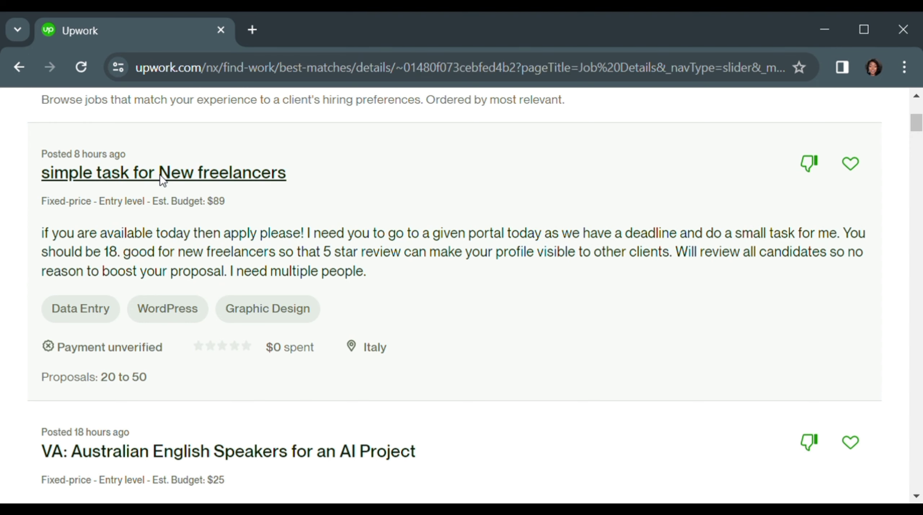
{"action": "scroll", "coordinate": [249, 238], "scroll_direction": "down", "scroll_amount": 4}
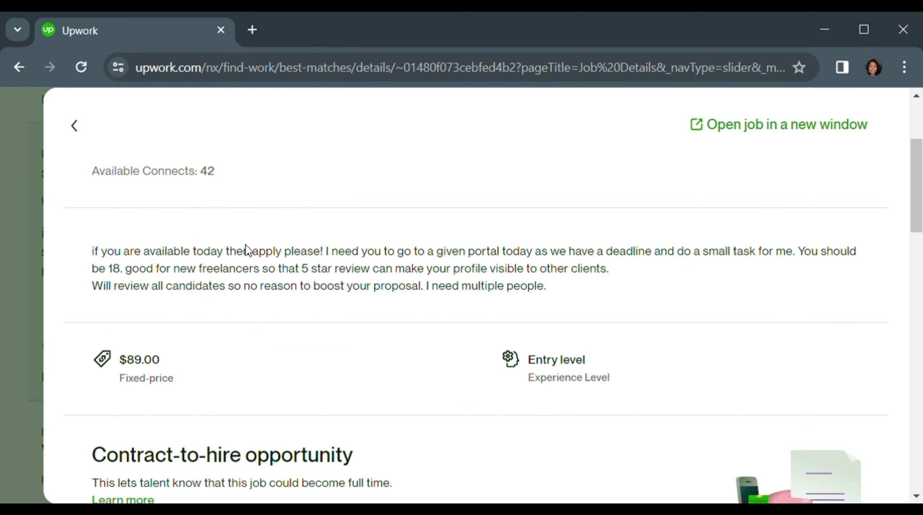
{"action": "scroll", "coordinate": [161, 230], "scroll_direction": "down", "scroll_amount": 2}
{"action": "scroll", "coordinate": [162, 231], "scroll_direction": "down", "scroll_amount": 1}
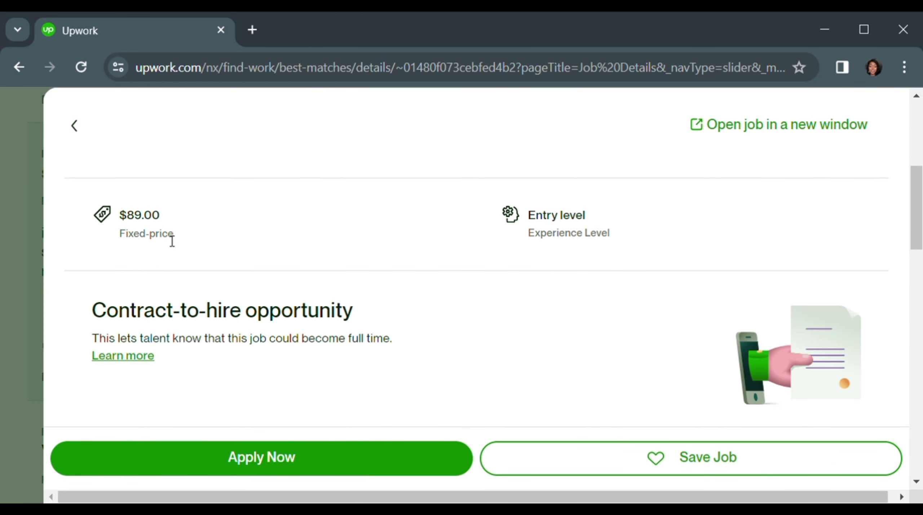
{"action": "scroll", "coordinate": [171, 238], "scroll_direction": "up", "scroll_amount": 6}
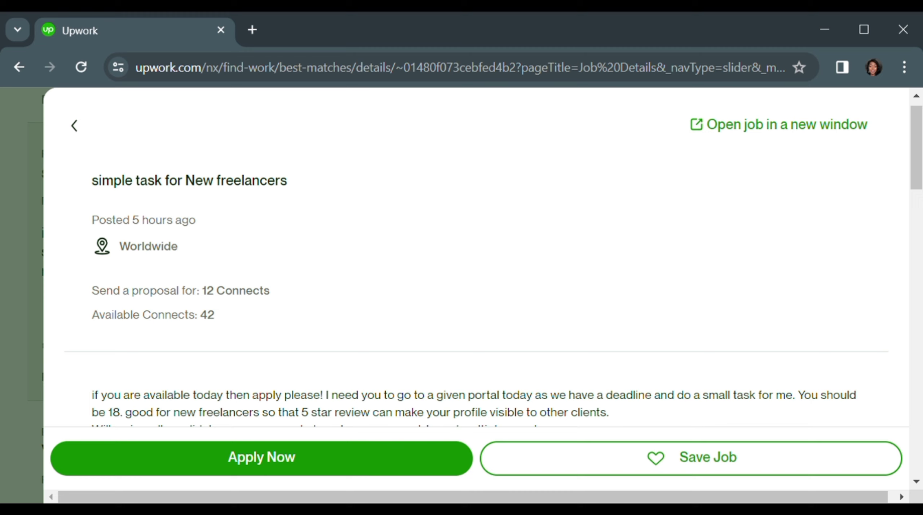
{"action": "scroll", "coordinate": [199, 418], "scroll_direction": "up", "scroll_amount": 1}
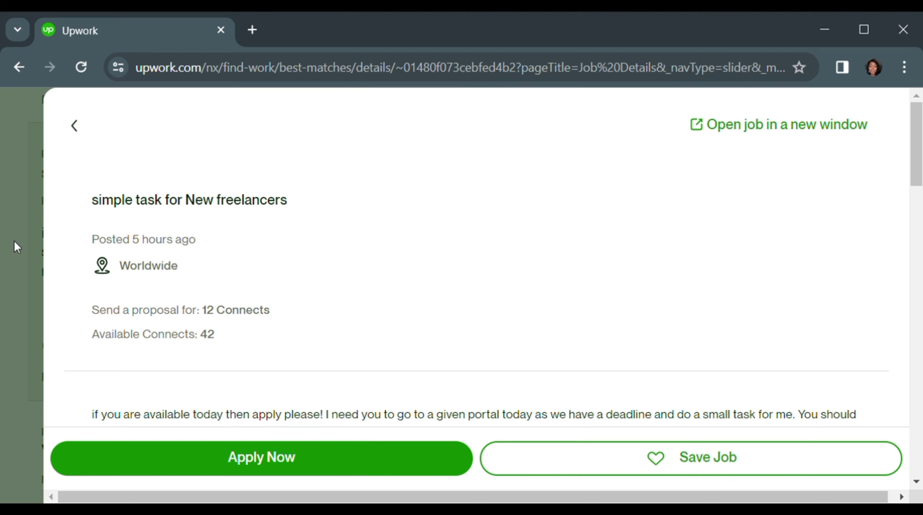
{"action": "left_click", "coordinate": [75, 128]}
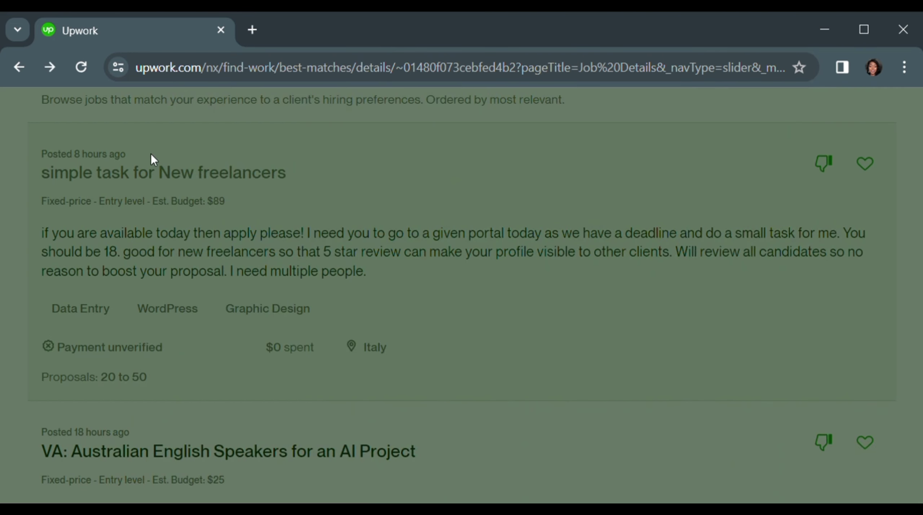
View the Find Work options and look over the Best Matches posts with their skill tags.
{"action": "scroll", "coordinate": [366, 283], "scroll_direction": "up", "scroll_amount": 1}
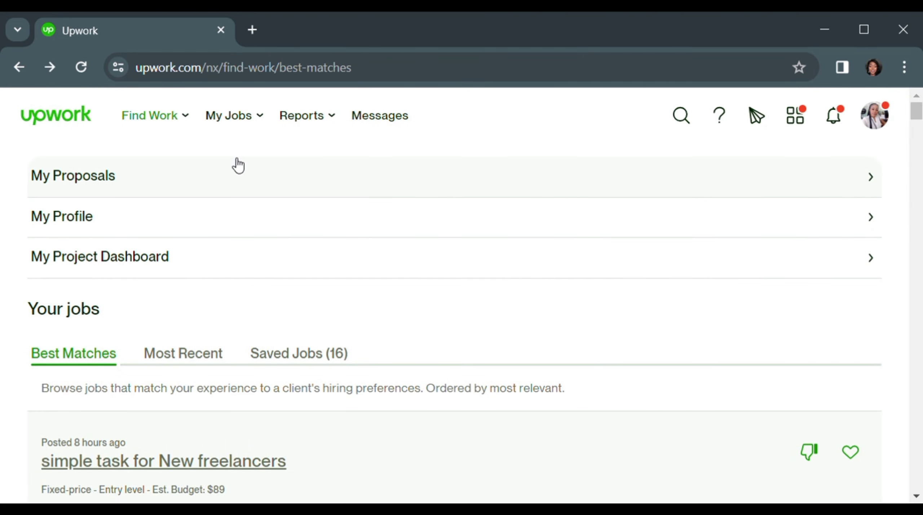
{"action": "mouse_move", "coordinate": [182, 126]}
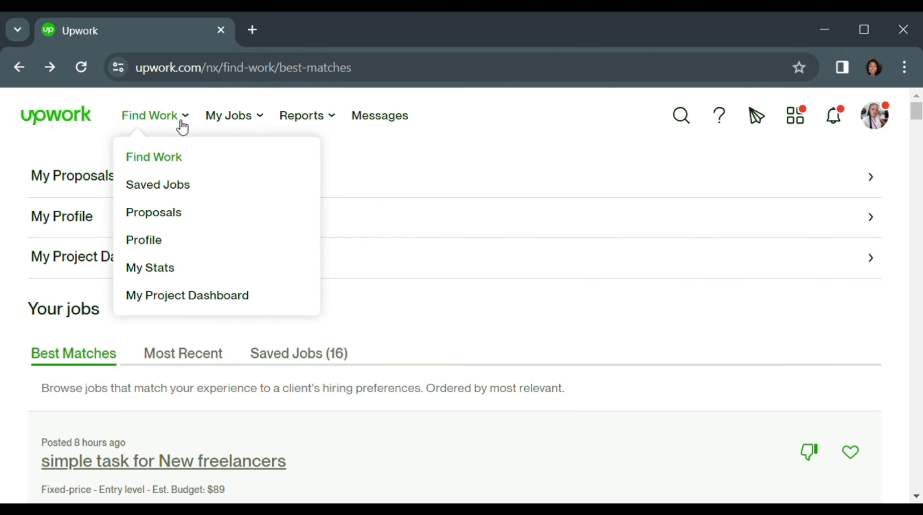
{"action": "scroll", "coordinate": [252, 339], "scroll_direction": "down", "scroll_amount": 3}
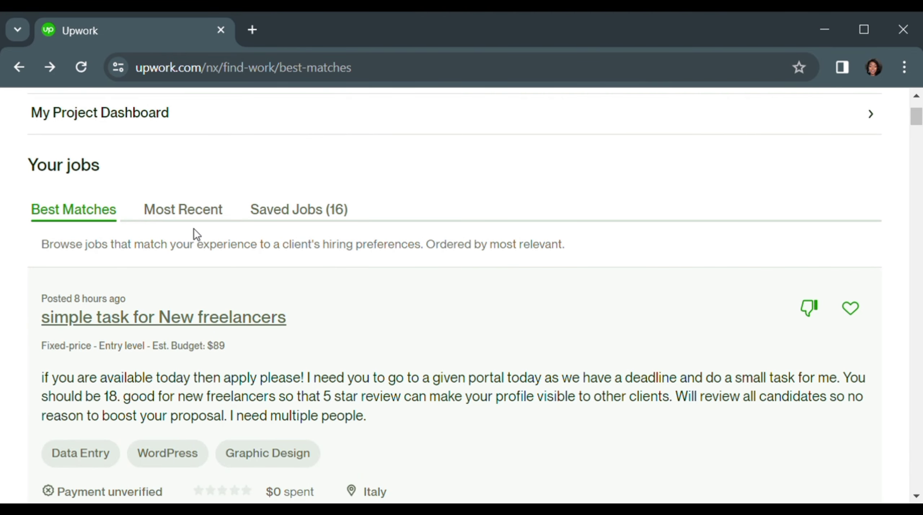
{"action": "scroll", "coordinate": [202, 252], "scroll_direction": "down", "scroll_amount": 2}
{"action": "scroll", "coordinate": [205, 283], "scroll_direction": "down", "scroll_amount": 5}
{"action": "scroll", "coordinate": [126, 288], "scroll_direction": "up", "scroll_amount": 6}
{"action": "scroll", "coordinate": [108, 325], "scroll_direction": "down", "scroll_amount": 2}
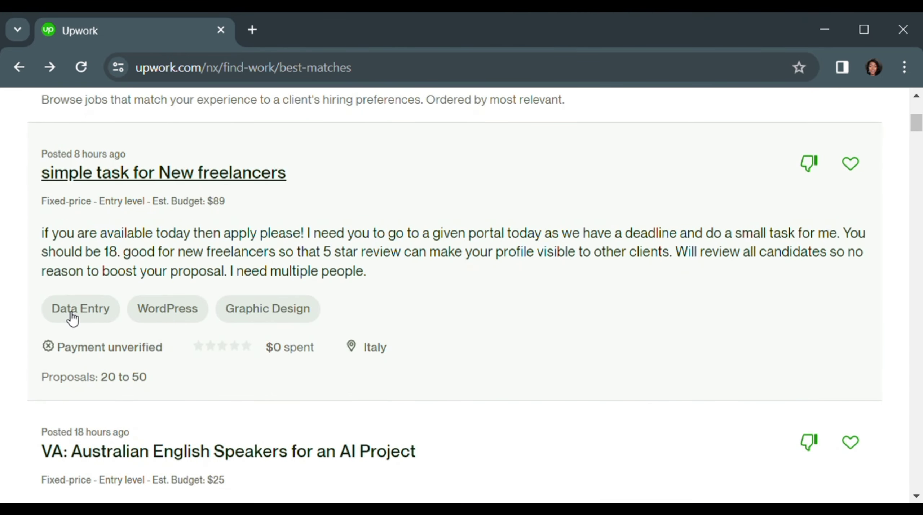
Open the job search for the first post's Data Entry skill and remove that skill from the search filters.
{"action": "left_click", "coordinate": [72, 313]}
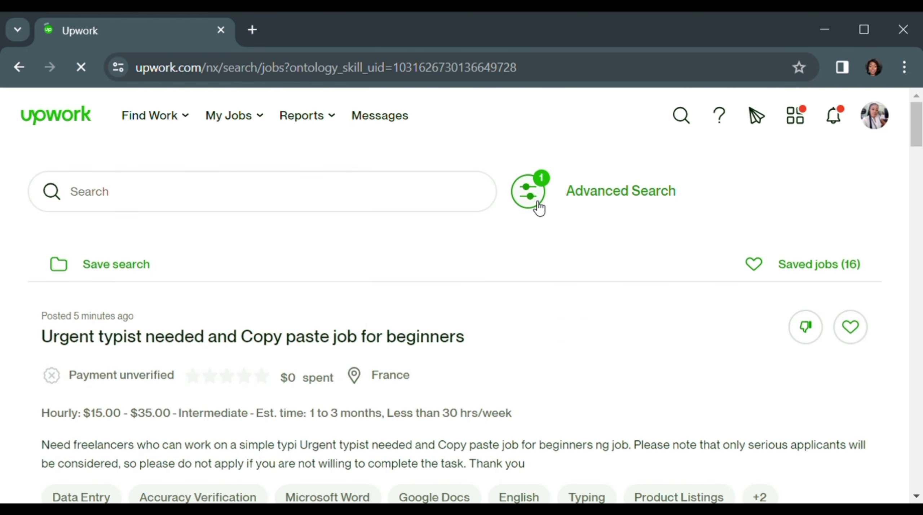
{"action": "left_click", "coordinate": [531, 198]}
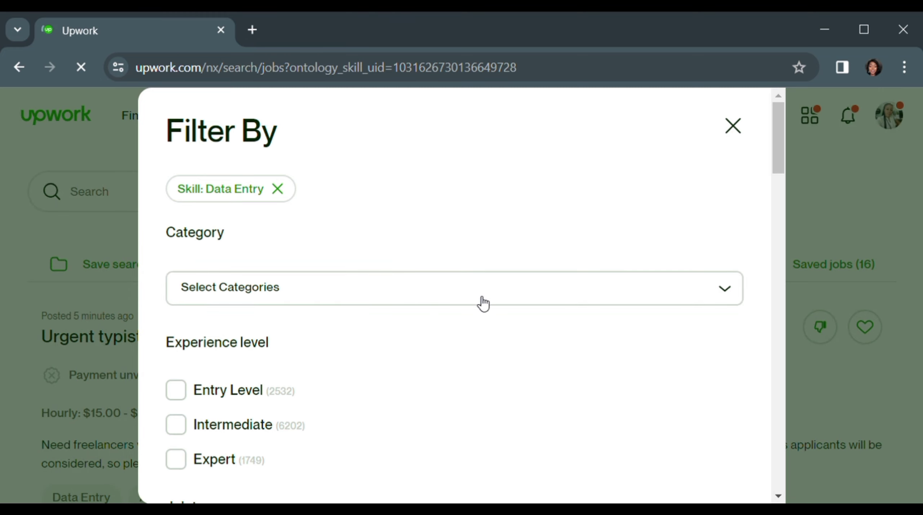
{"action": "left_click", "coordinate": [277, 188]}
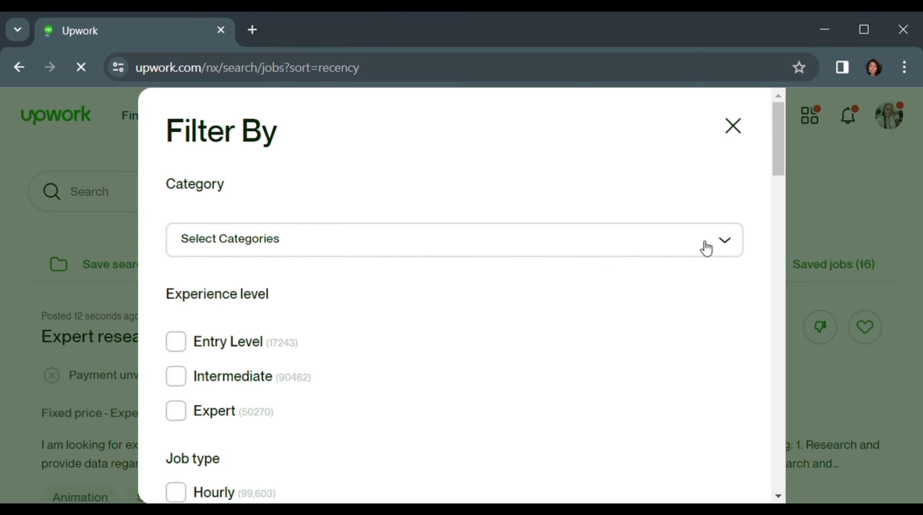
Open the category filter options and skim all job categories down to Web, Mobile & Software Dev.
{"action": "left_click", "coordinate": [732, 247]}
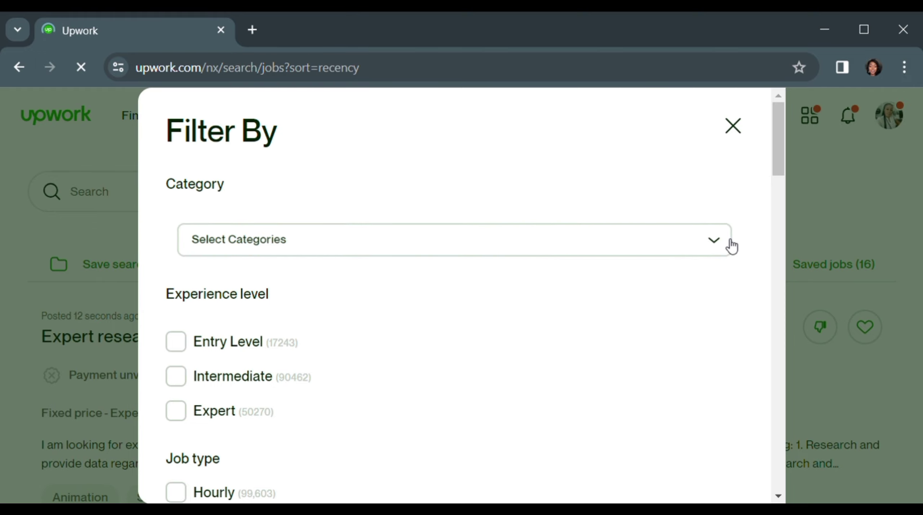
{"action": "scroll", "coordinate": [237, 439], "scroll_direction": "down", "scroll_amount": 2}
{"action": "scroll", "coordinate": [232, 420], "scroll_direction": "up", "scroll_amount": 2}
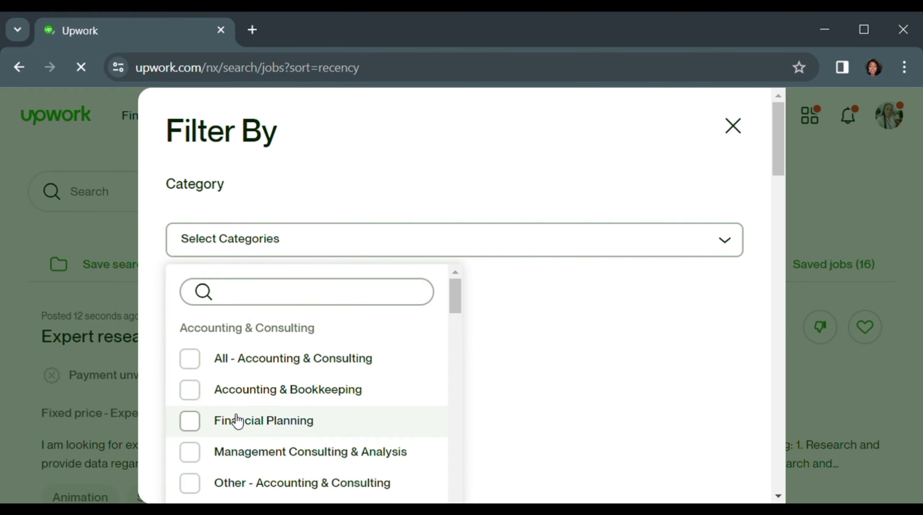
{"action": "scroll", "coordinate": [238, 420], "scroll_direction": "down", "scroll_amount": 4}
{"action": "scroll", "coordinate": [236, 420], "scroll_direction": "down", "scroll_amount": 10}
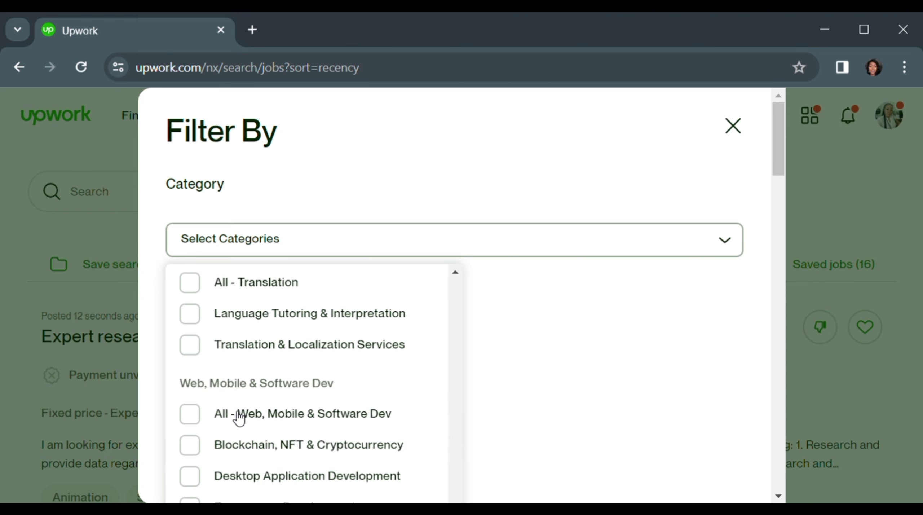
{"action": "scroll", "coordinate": [239, 418], "scroll_direction": "up", "scroll_amount": 5}
{"action": "scroll", "coordinate": [238, 418], "scroll_direction": "up", "scroll_amount": 9}
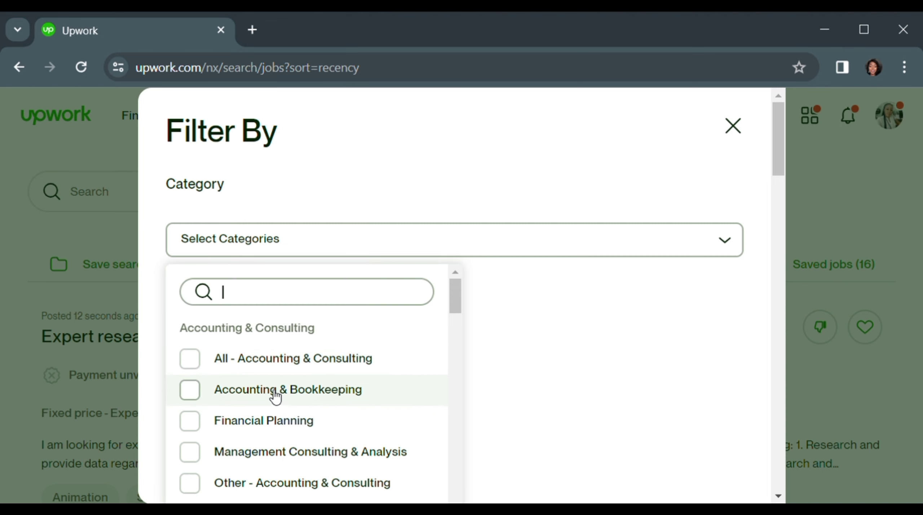
Examine the subcategories under Accounting & Consulting, Admin Support, Customer Service, and Data Science & Analytics.
{"action": "scroll", "coordinate": [276, 398], "scroll_direction": "down", "scroll_amount": 4}
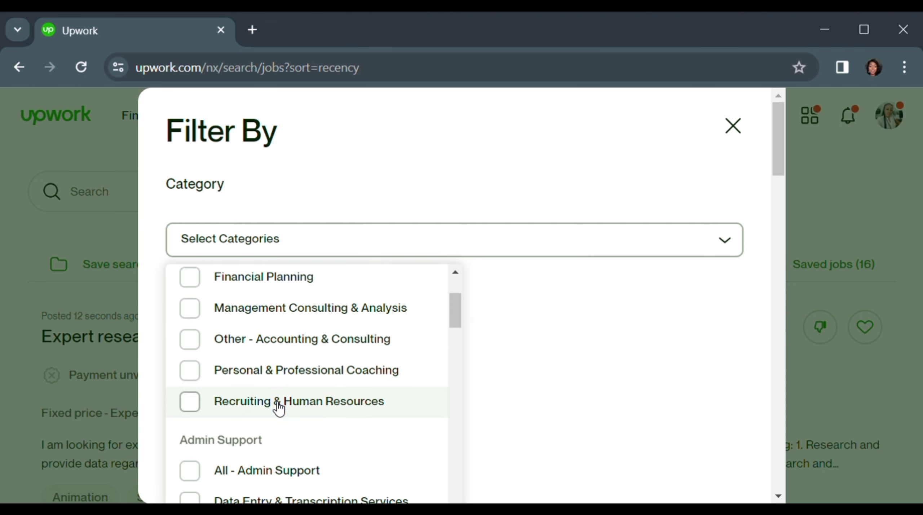
{"action": "scroll", "coordinate": [278, 404], "scroll_direction": "down", "scroll_amount": 4}
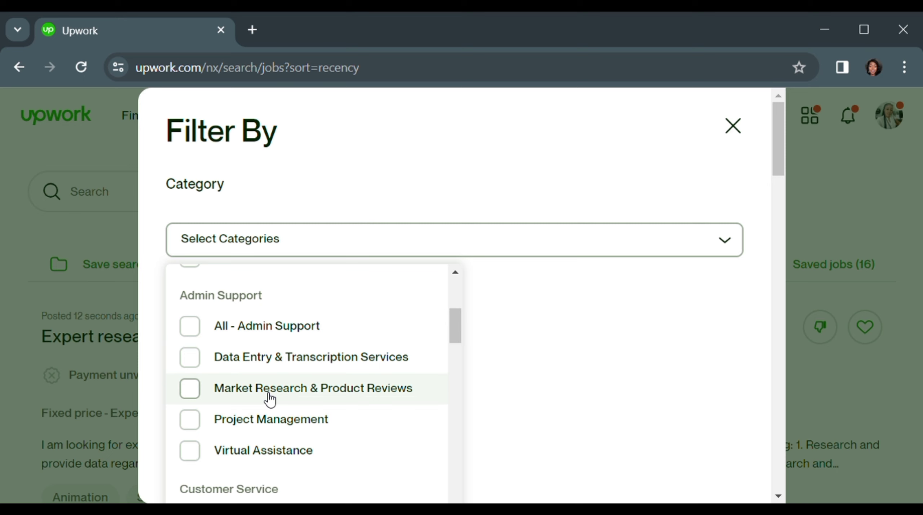
{"action": "scroll", "coordinate": [270, 398], "scroll_direction": "down", "scroll_amount": 4}
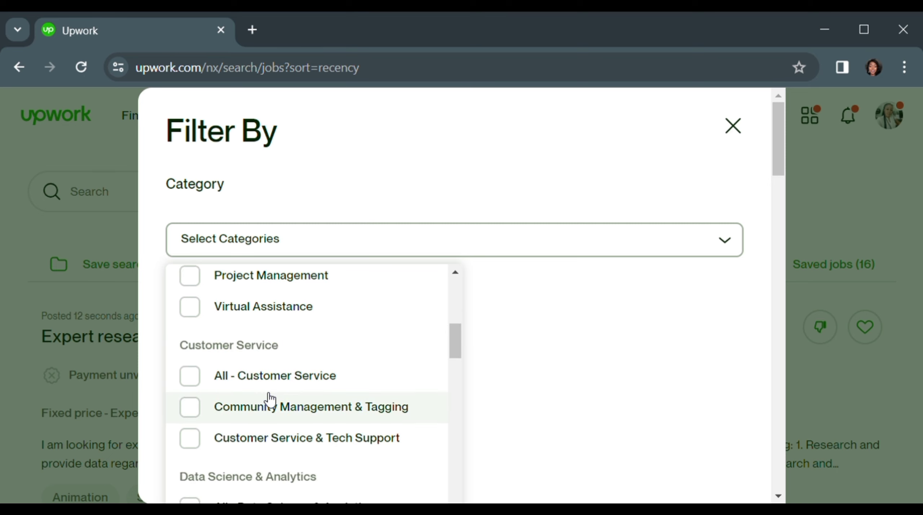
{"action": "scroll", "coordinate": [269, 398], "scroll_direction": "down", "scroll_amount": 4}
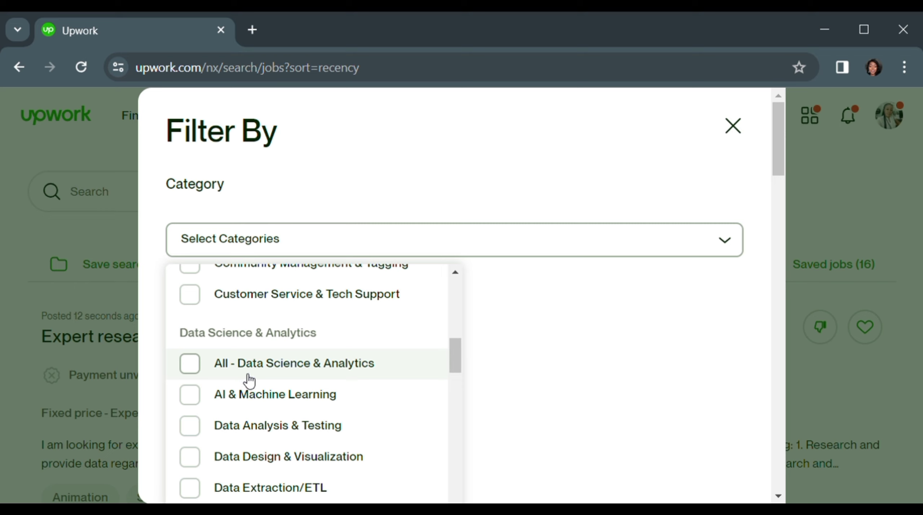
{"action": "scroll", "coordinate": [245, 379], "scroll_direction": "down", "scroll_amount": 3}
{"action": "scroll", "coordinate": [244, 376], "scroll_direction": "up", "scroll_amount": 3}
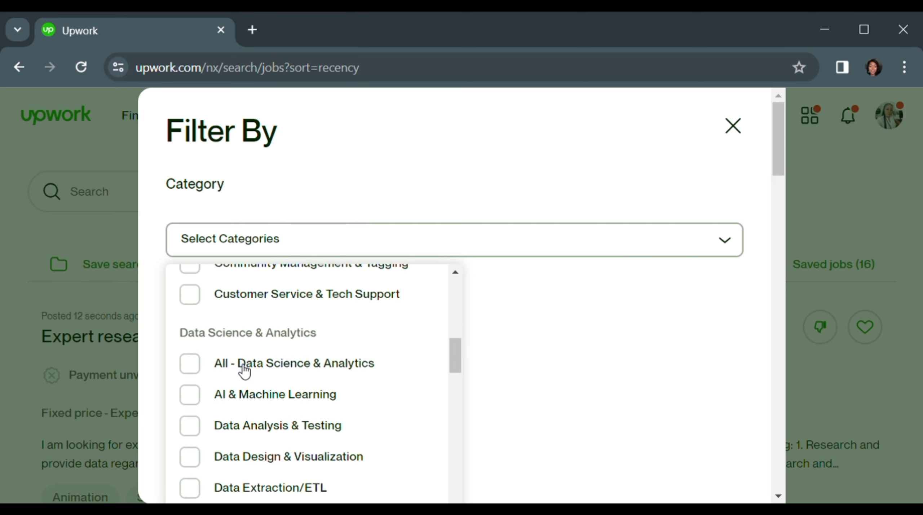
{"action": "scroll", "coordinate": [243, 374], "scroll_direction": "down", "scroll_amount": 3}
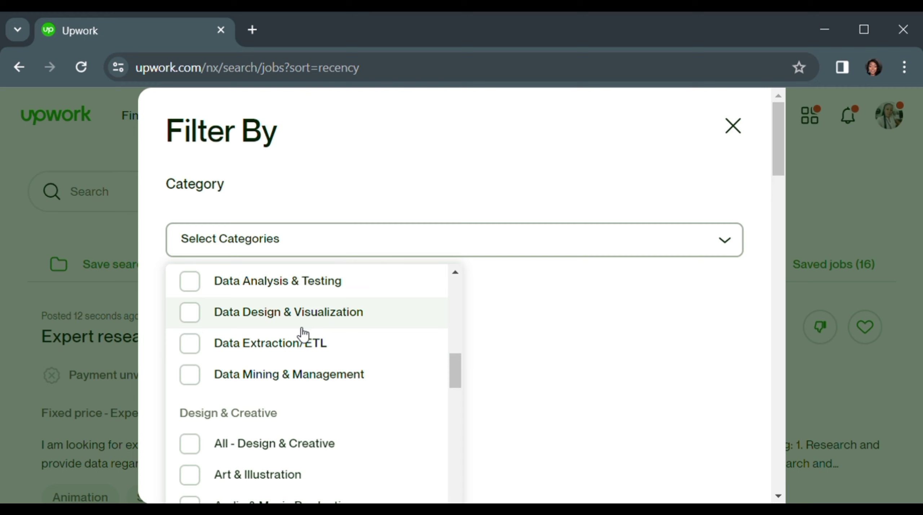
{"action": "scroll", "coordinate": [303, 334], "scroll_direction": "up", "scroll_amount": 4}
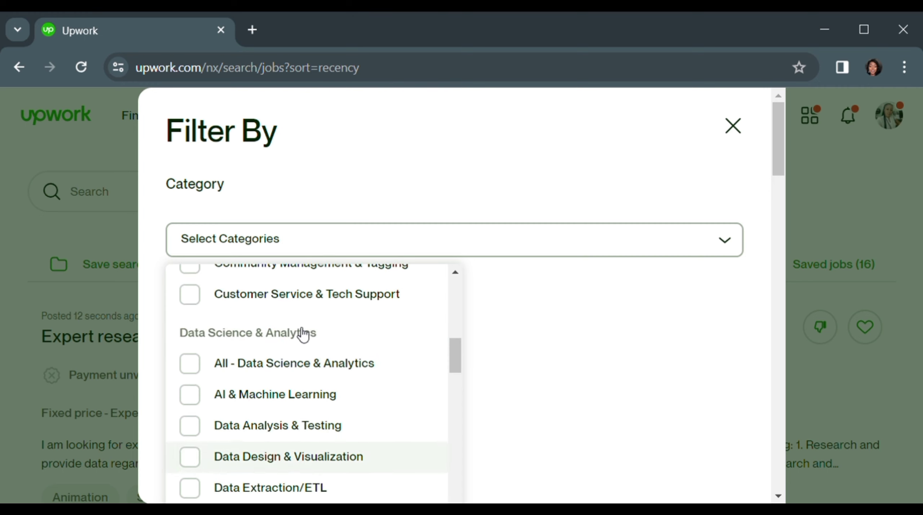
Filter the jobs by All - Data Science & Analytics and narrow the filter to the Data Analysis & Testing subcategory.
{"action": "left_click", "coordinate": [197, 372]}
{"action": "scroll", "coordinate": [213, 404], "scroll_direction": "down", "scroll_amount": 4}
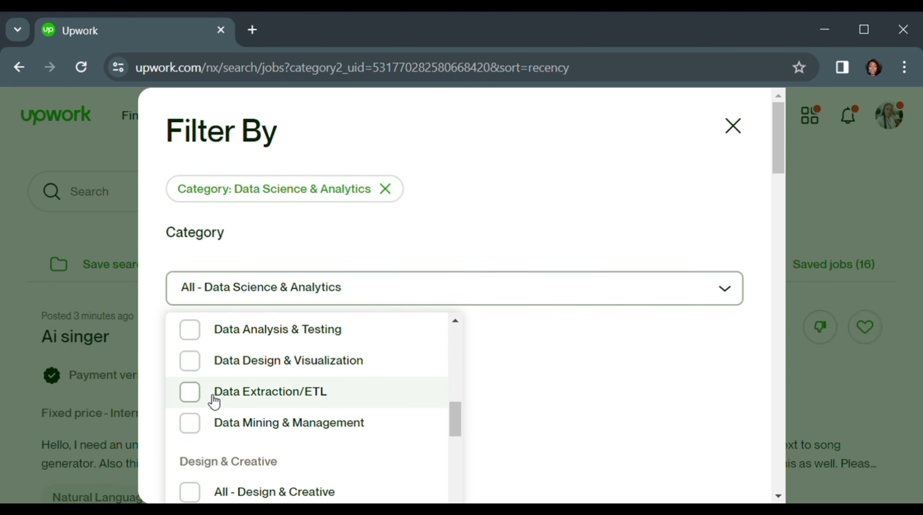
{"action": "left_click", "coordinate": [191, 330]}
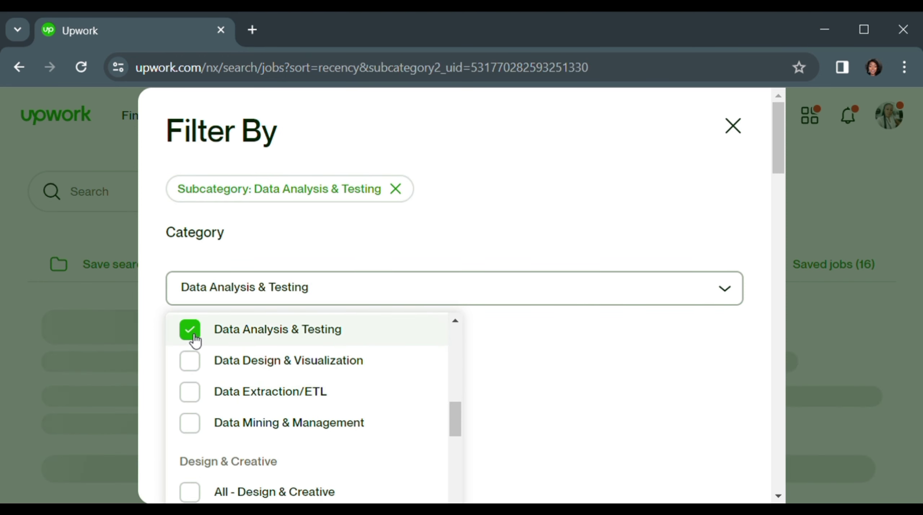
Look through the remaining job filters, including experience level, fixed-price budget ranges and number of proposals.
{"action": "scroll", "coordinate": [201, 343], "scroll_direction": "down", "scroll_amount": 3}
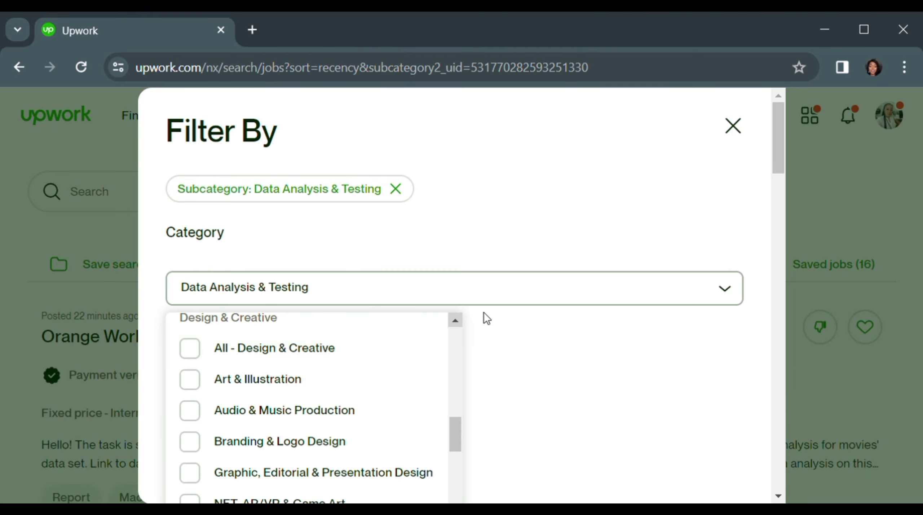
{"action": "scroll", "coordinate": [483, 311], "scroll_direction": "down", "scroll_amount": 6}
{"action": "scroll", "coordinate": [416, 318], "scroll_direction": "down", "scroll_amount": 2}
{"action": "scroll", "coordinate": [418, 324], "scroll_direction": "up", "scroll_amount": 2}
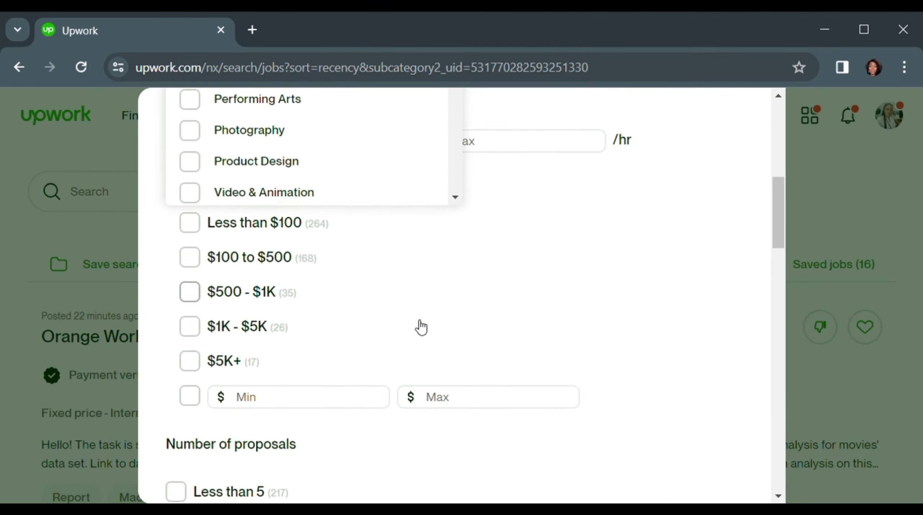
{"action": "scroll", "coordinate": [415, 320], "scroll_direction": "down", "scroll_amount": 4}
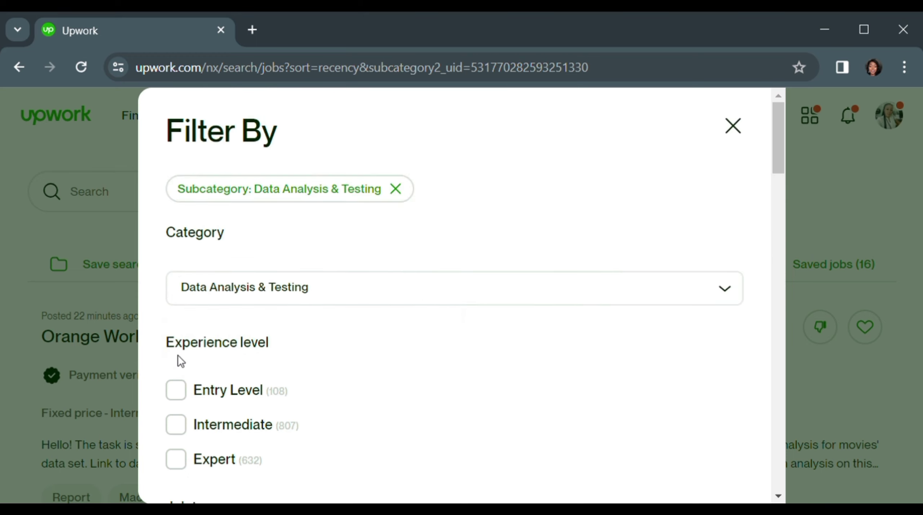
{"action": "scroll", "coordinate": [191, 361], "scroll_direction": "down", "scroll_amount": 10}
{"action": "scroll", "coordinate": [196, 361], "scroll_direction": "up", "scroll_amount": 10}
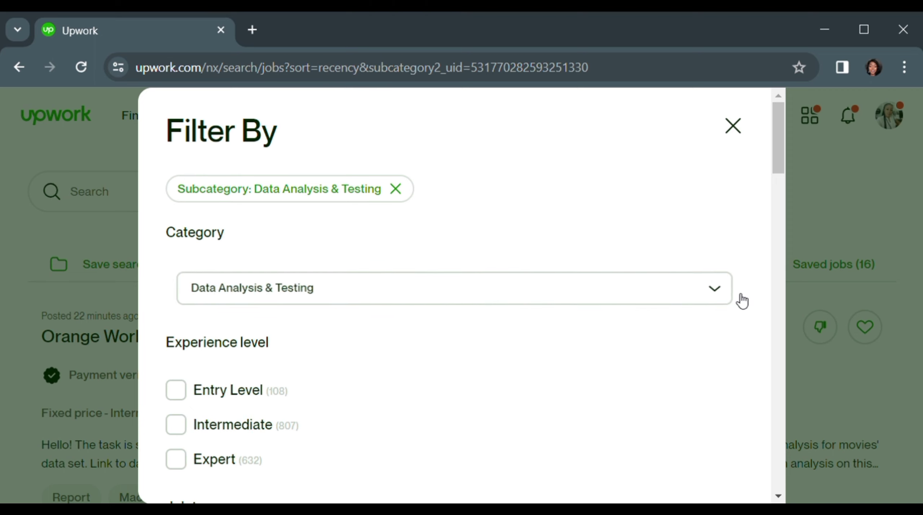
Switch the job category filter from the Data Analysis & Testing subcategory to All - Data Science & Analytics.
{"action": "left_click", "coordinate": [729, 291]}
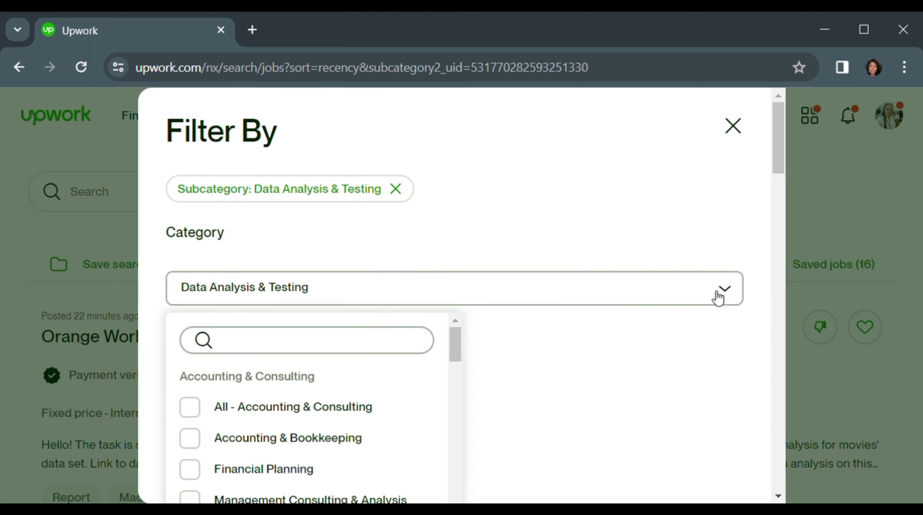
{"action": "scroll", "coordinate": [364, 342], "scroll_direction": "down", "scroll_amount": 6}
{"action": "scroll", "coordinate": [310, 381], "scroll_direction": "down", "scroll_amount": 8}
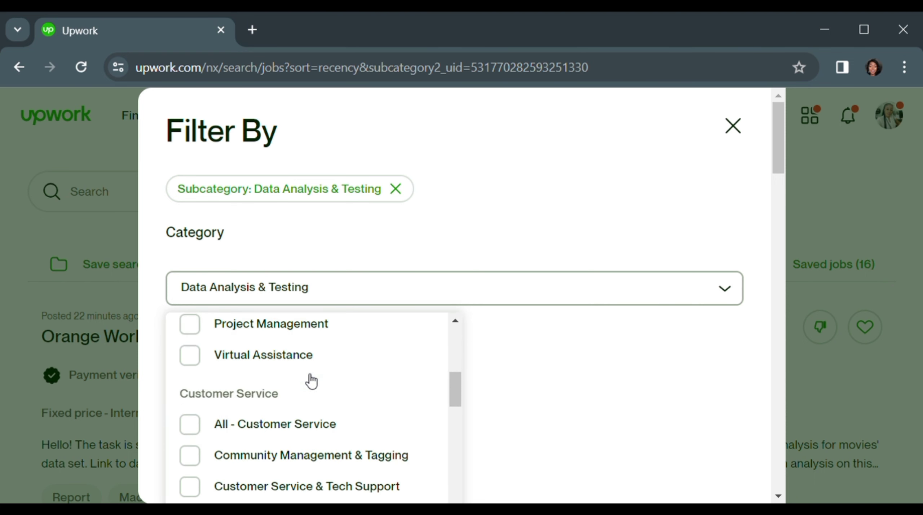
{"action": "scroll", "coordinate": [257, 402], "scroll_direction": "down", "scroll_amount": 4}
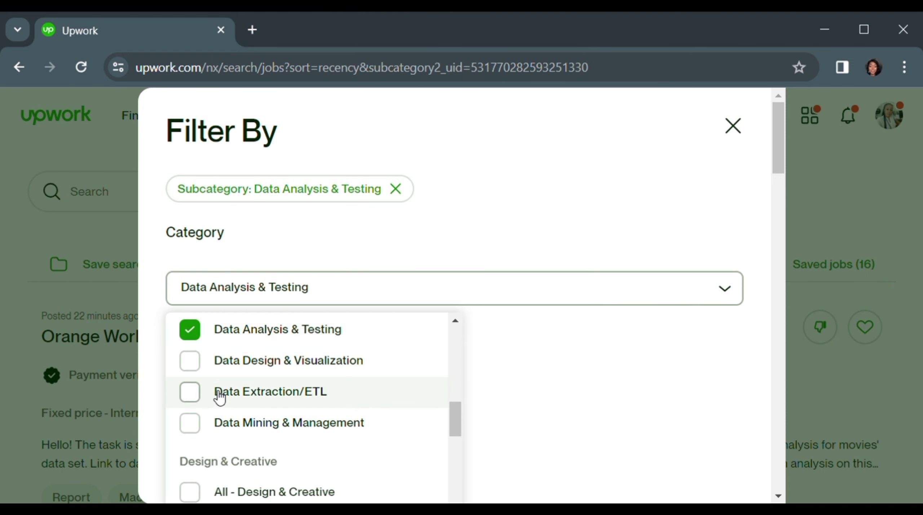
{"action": "scroll", "coordinate": [193, 402], "scroll_direction": "up", "scroll_amount": 4}
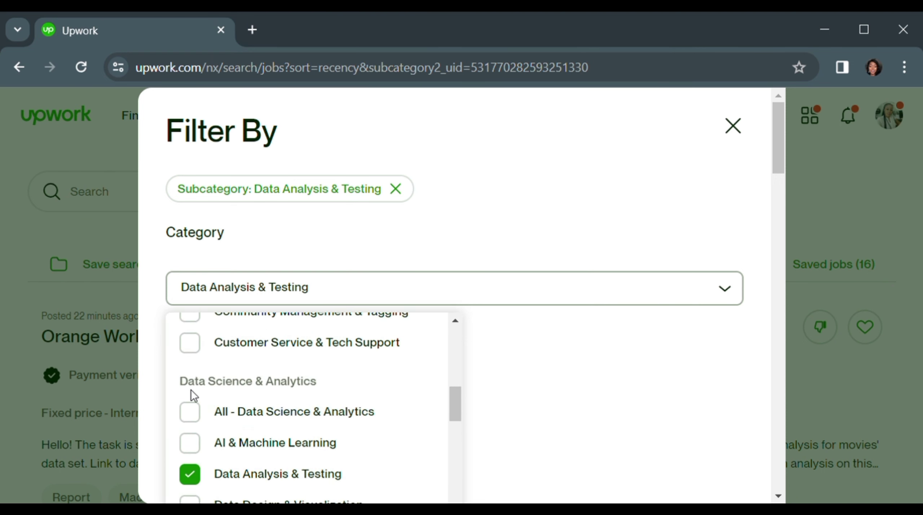
{"action": "left_click", "coordinate": [191, 412]}
{"action": "scroll", "coordinate": [301, 393], "scroll_direction": "down", "scroll_amount": 4}
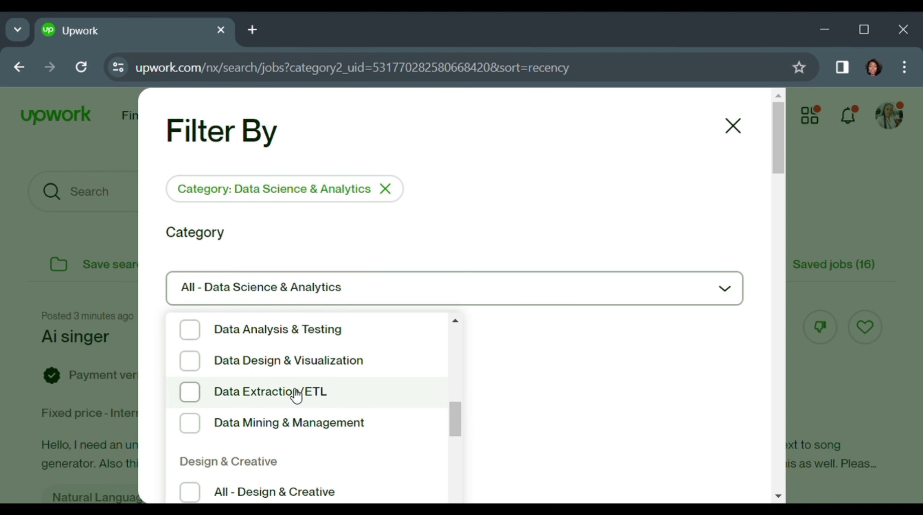
{"action": "scroll", "coordinate": [243, 352], "scroll_direction": "up", "scroll_amount": 4}
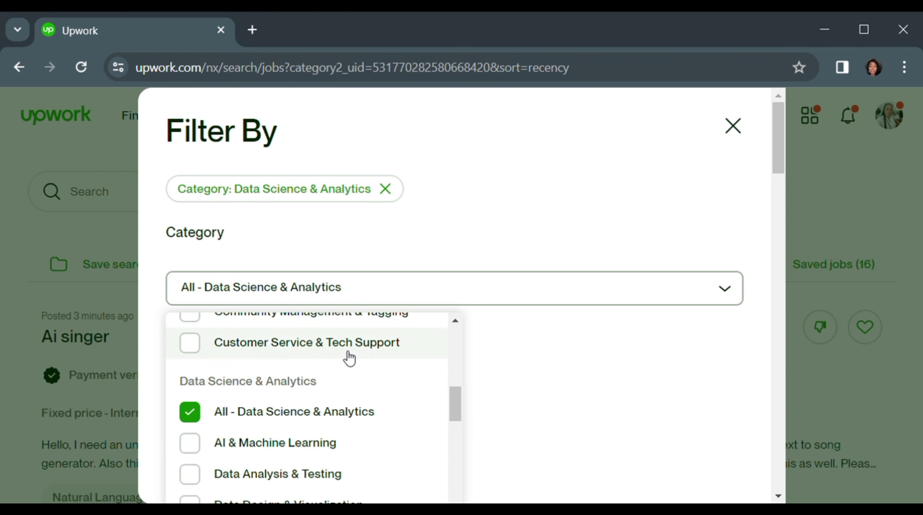
{"action": "scroll", "coordinate": [390, 309], "scroll_direction": "down", "scroll_amount": 5}
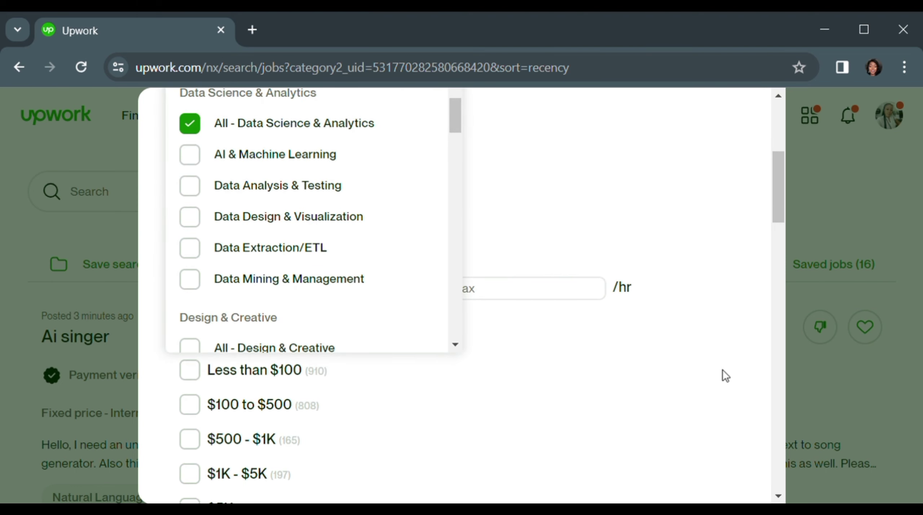
{"action": "left_click", "coordinate": [676, 211]}
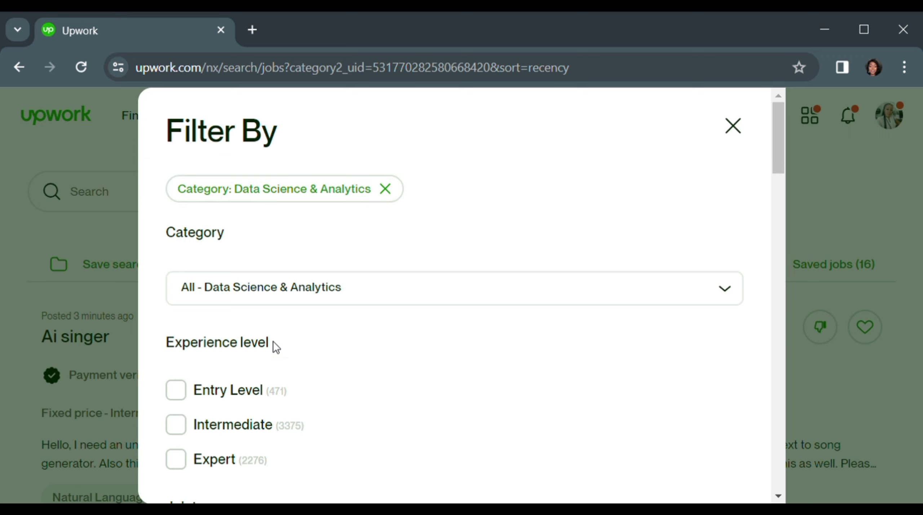
Limit the jobs to the Entry Level experience level and look over the hourly and fixed-price job type options.
{"action": "left_click", "coordinate": [181, 395]}
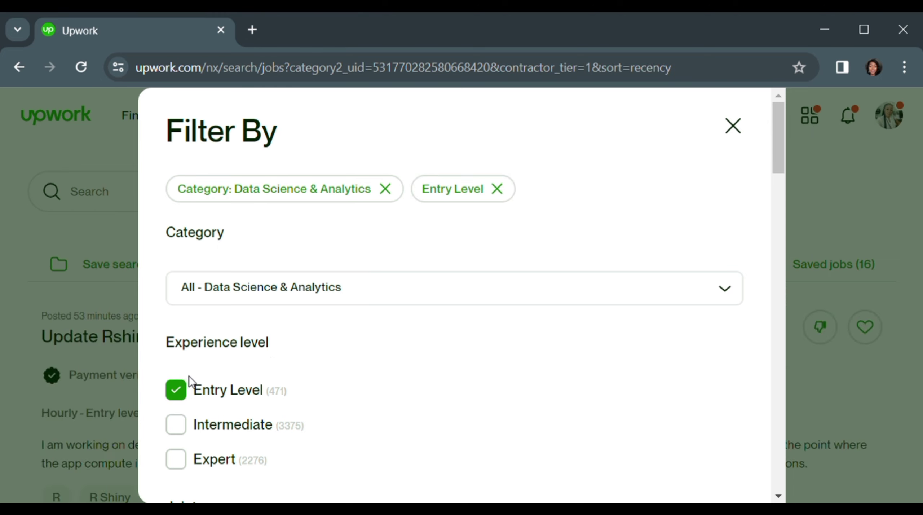
{"action": "scroll", "coordinate": [342, 338], "scroll_direction": "down", "scroll_amount": 4}
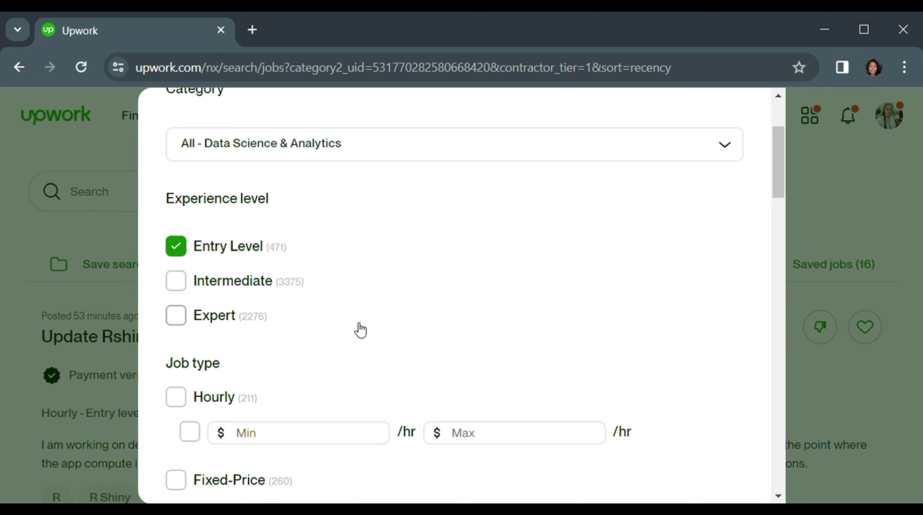
{"action": "scroll", "coordinate": [272, 391], "scroll_direction": "down", "scroll_amount": 4}
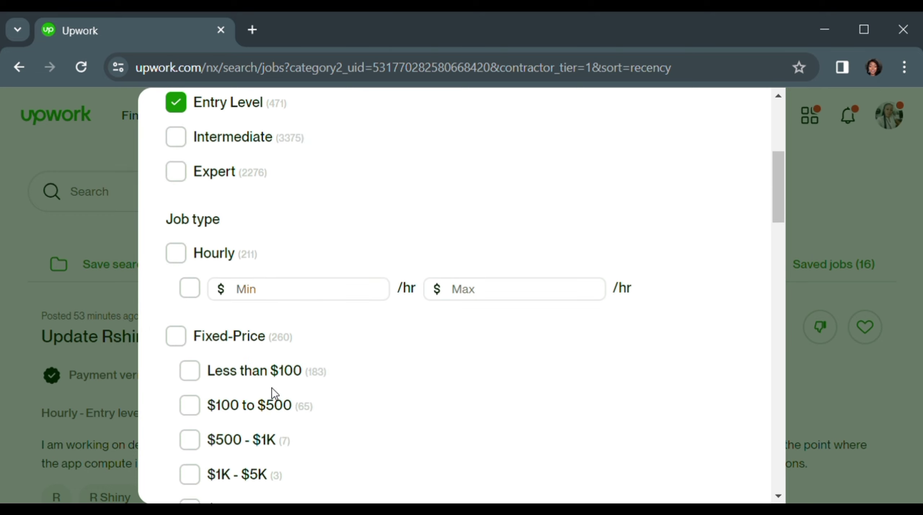